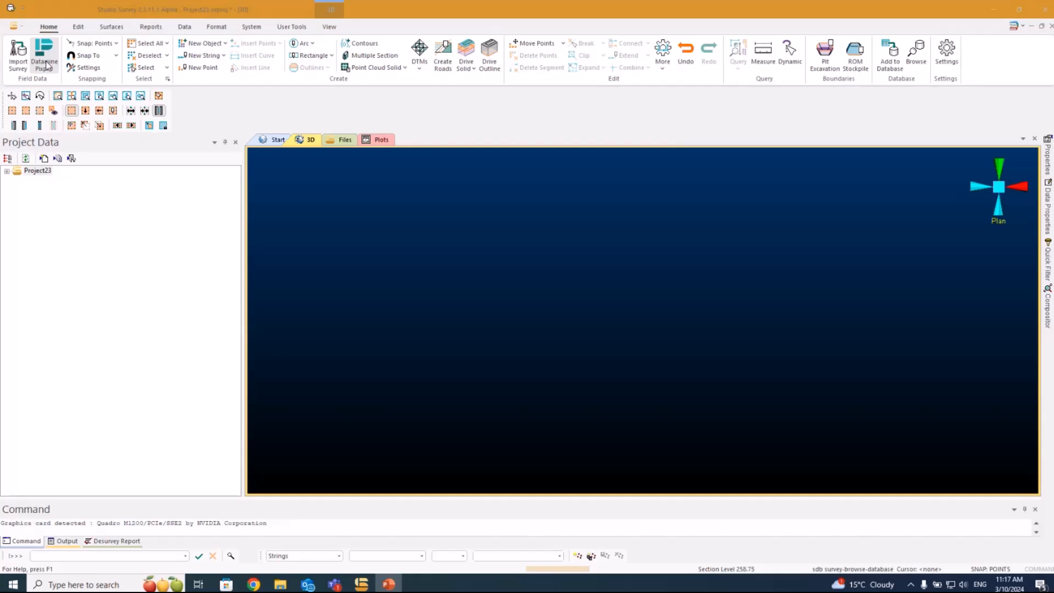
Step: Review the open-pit report tools in turn: Pit Actual, ROM, Design Compliance, Plan Compliance and Blast
{"action": "left_click", "coordinate": [77, 26]}
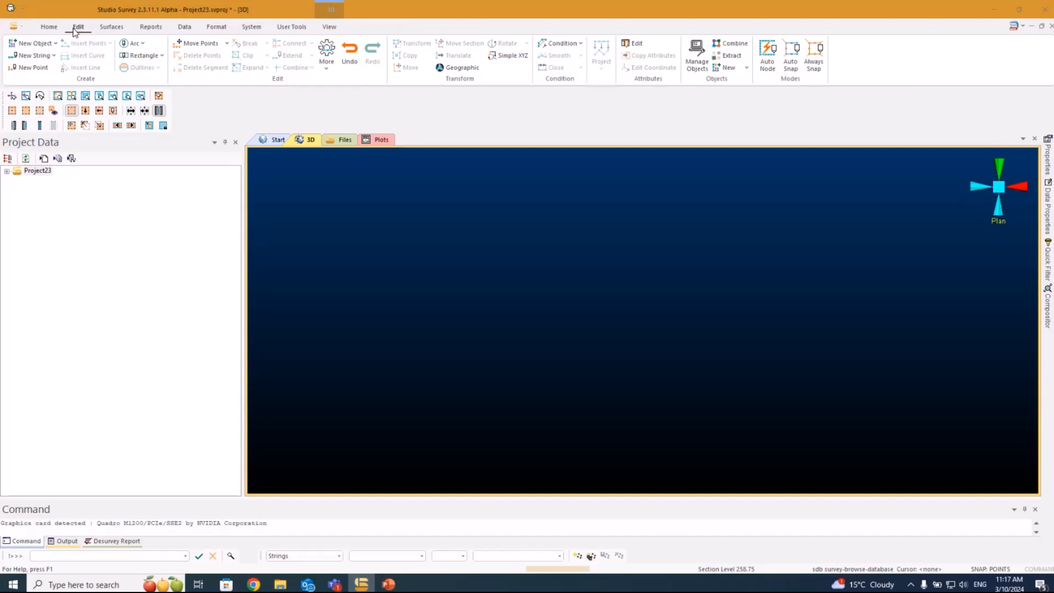
{"action": "left_click", "coordinate": [149, 28]}
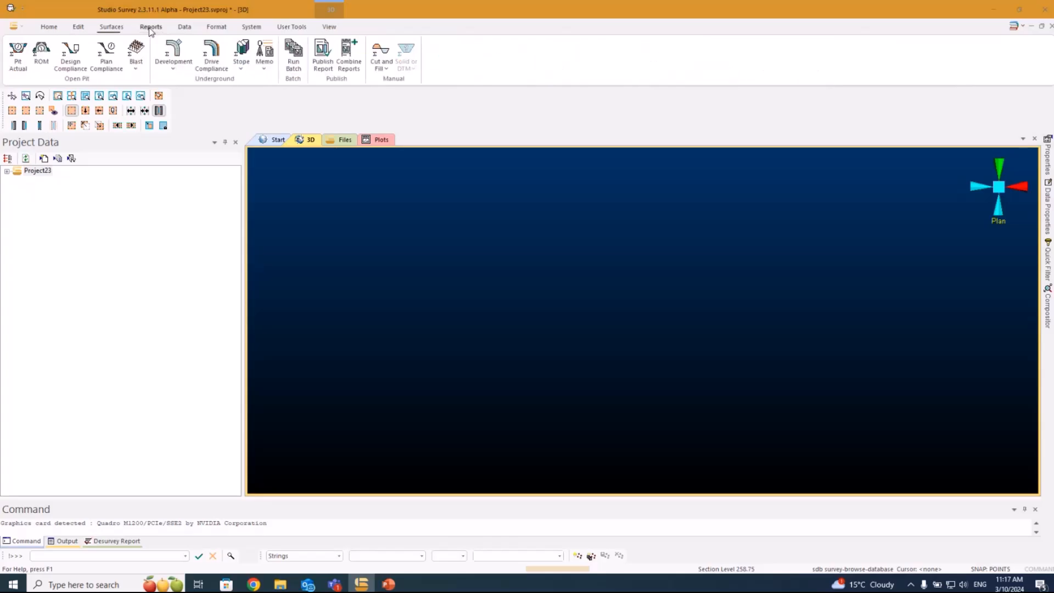
{"action": "left_click", "coordinate": [18, 56]}
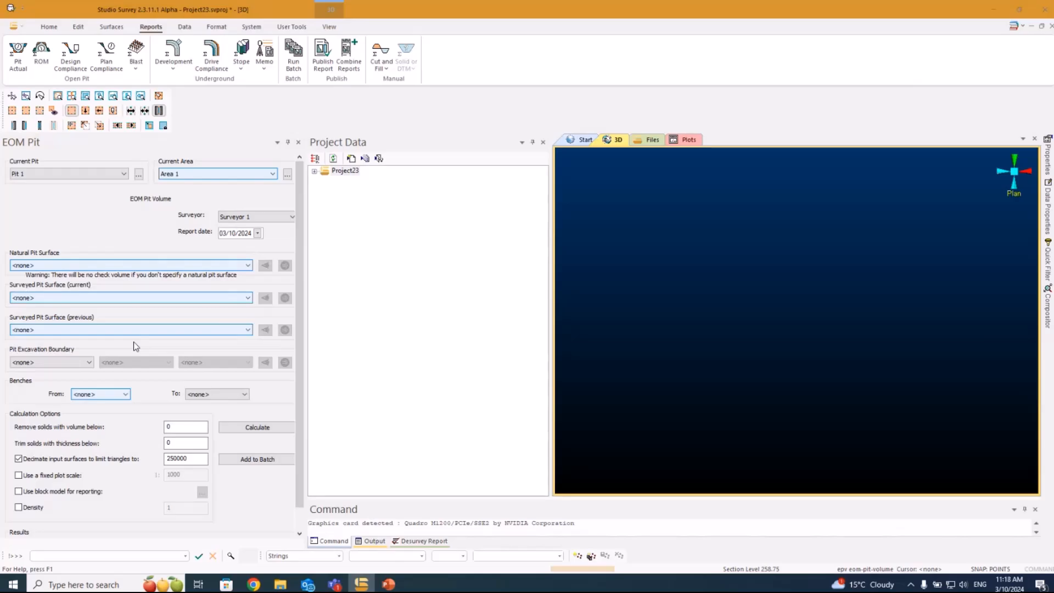
{"action": "left_click", "coordinate": [48, 54]}
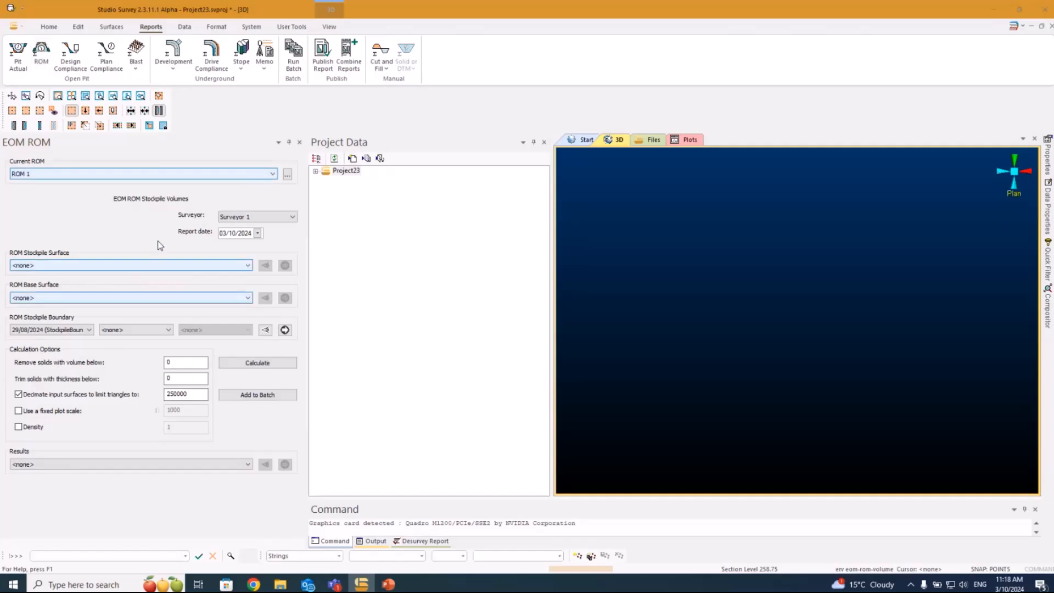
{"action": "left_click", "coordinate": [70, 61]}
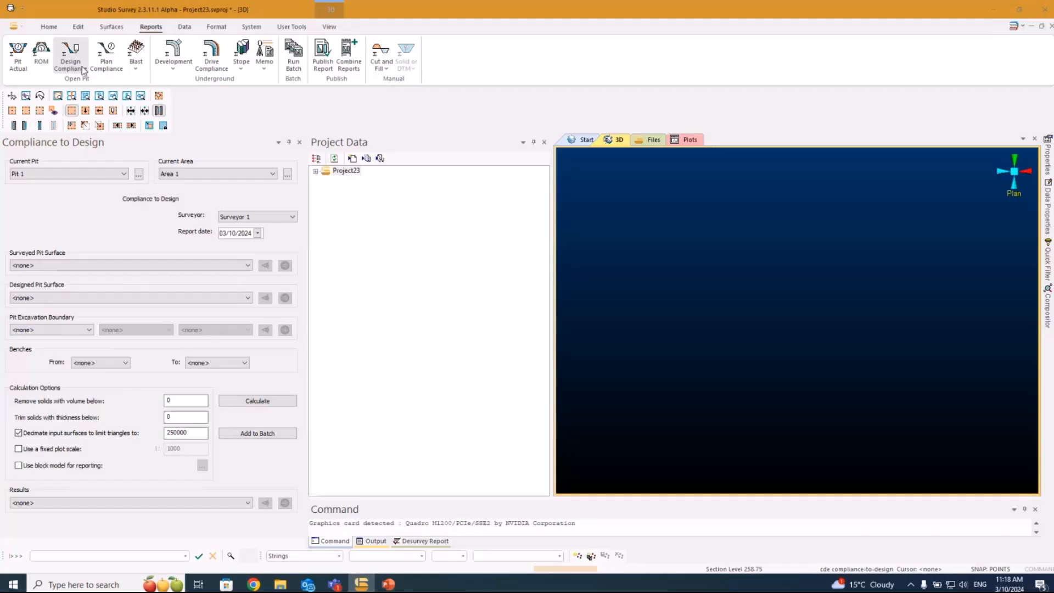
{"action": "left_click", "coordinate": [107, 53]}
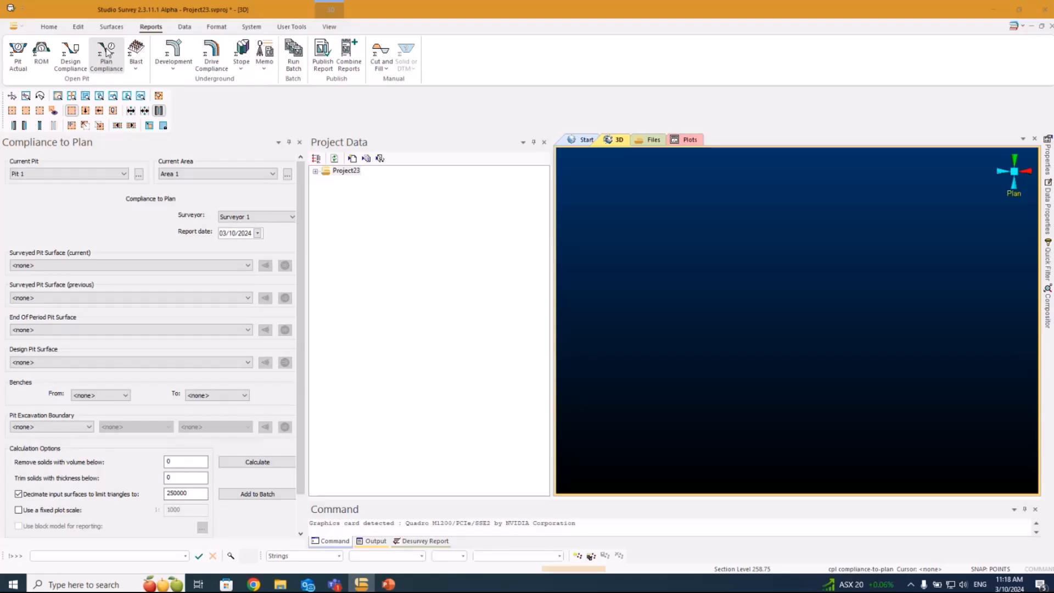
{"action": "left_click", "coordinate": [136, 49]}
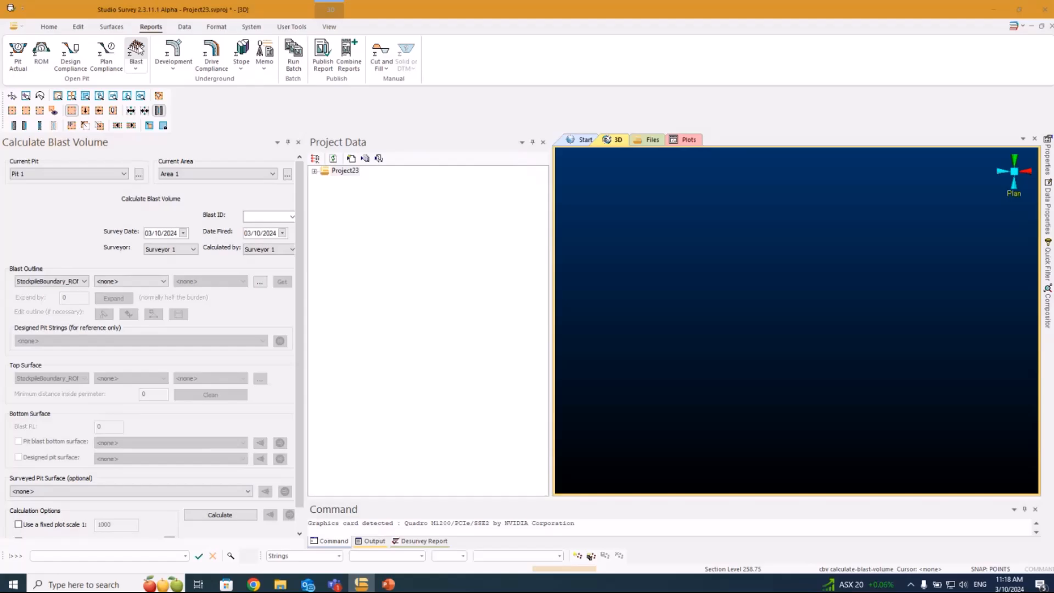
Step: Open the underground Development report, try Level 287 as the current level, and return it to Level 267
{"action": "left_click", "coordinate": [174, 50]}
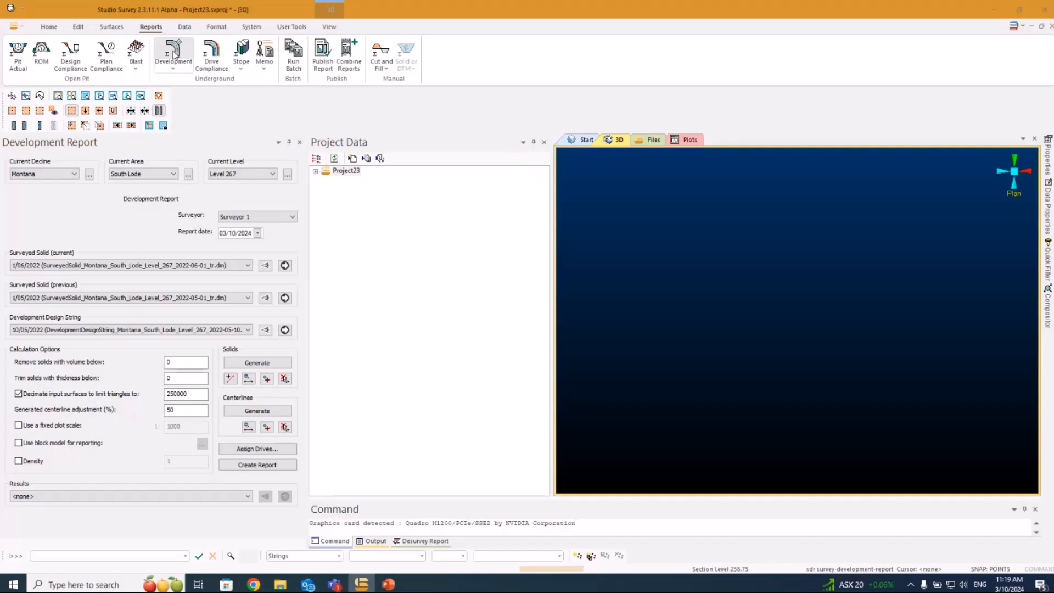
{"action": "left_click", "coordinate": [74, 174]}
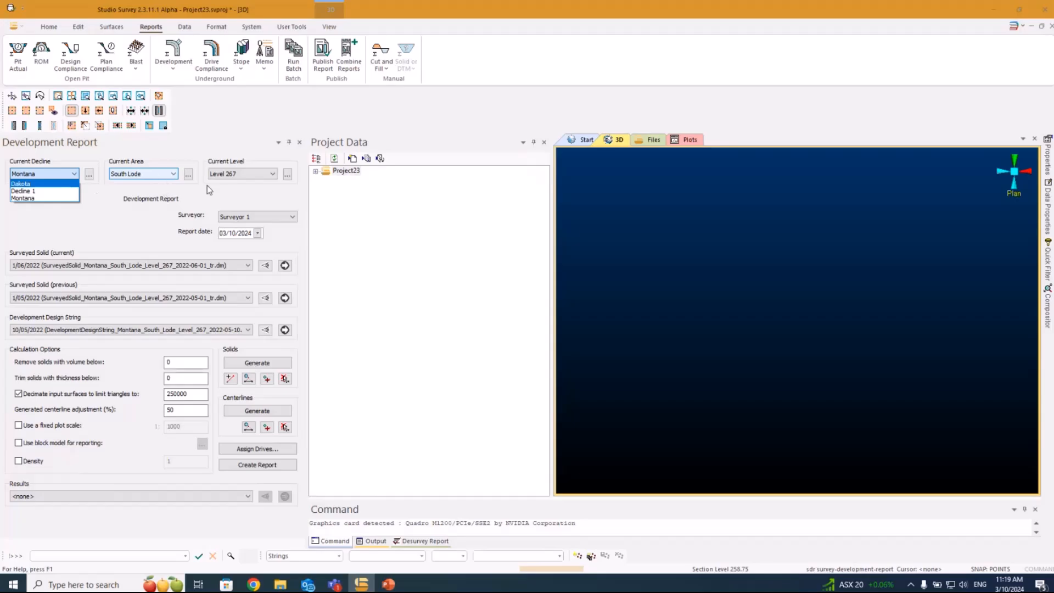
{"action": "left_click", "coordinate": [246, 189]}
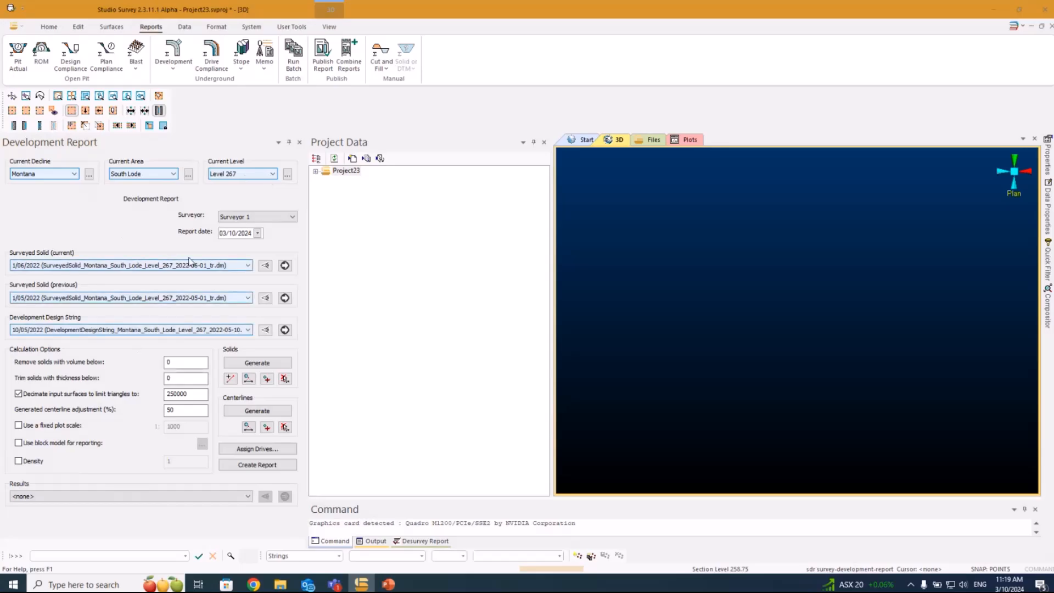
{"action": "left_click", "coordinate": [272, 174]}
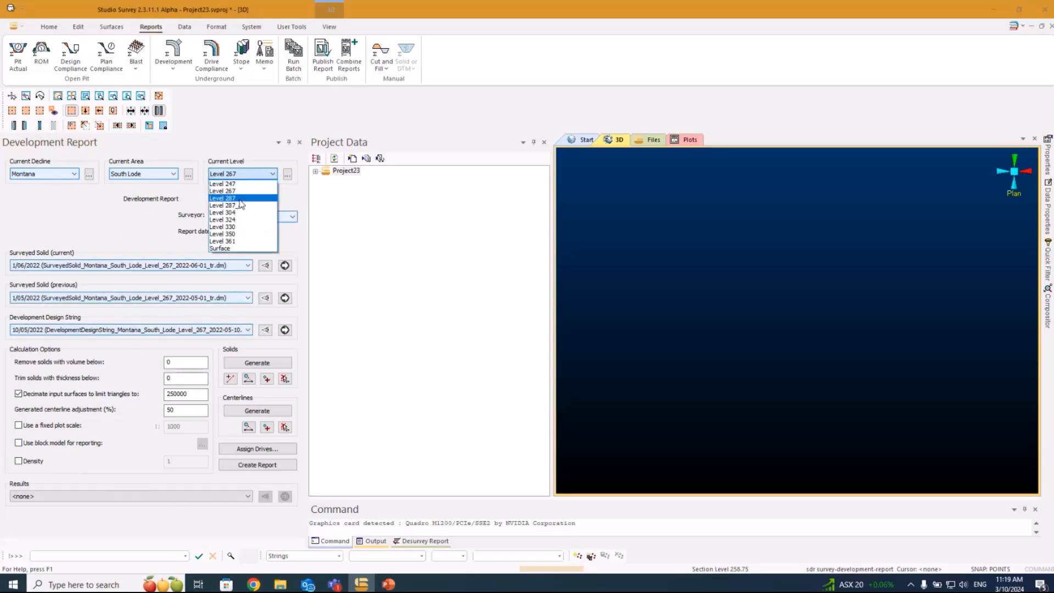
{"action": "left_click", "coordinate": [240, 198]}
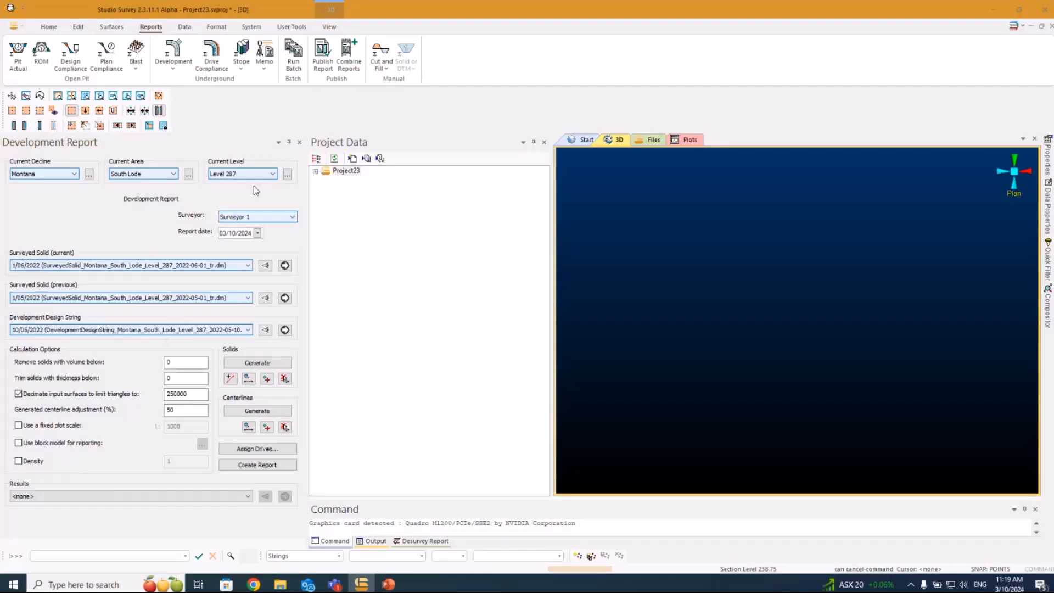
{"action": "left_click", "coordinate": [274, 176]}
{"action": "left_click", "coordinate": [235, 189]}
Step: Open the Drive Compliance report, enable block model reporting to view its Block Model Options, and close the report without choosing a model
{"action": "left_click", "coordinate": [216, 50]}
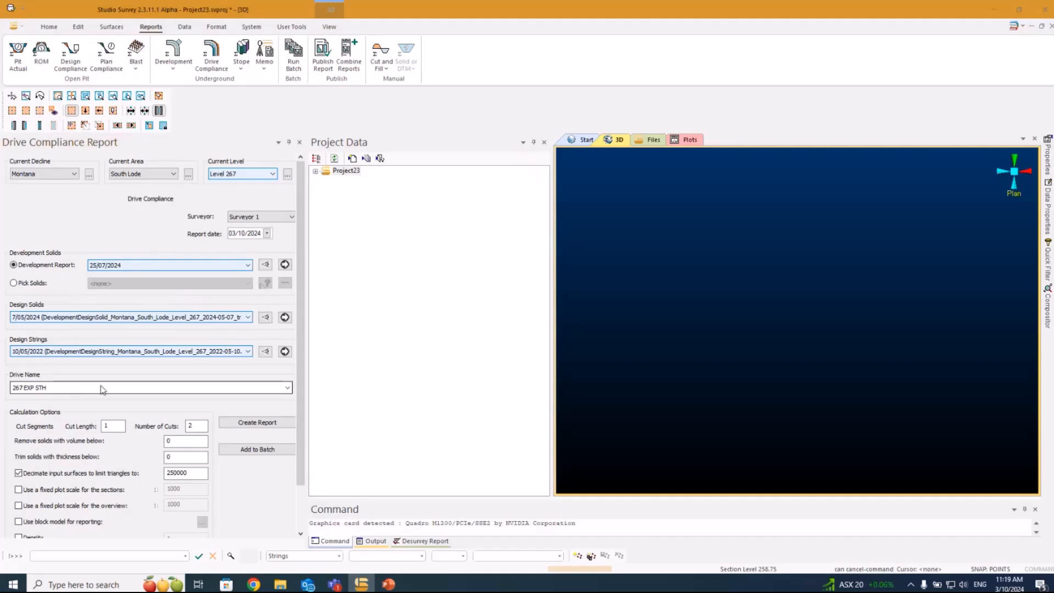
{"action": "scroll", "coordinate": [189, 377], "scroll_direction": "down", "scroll_amount": 2}
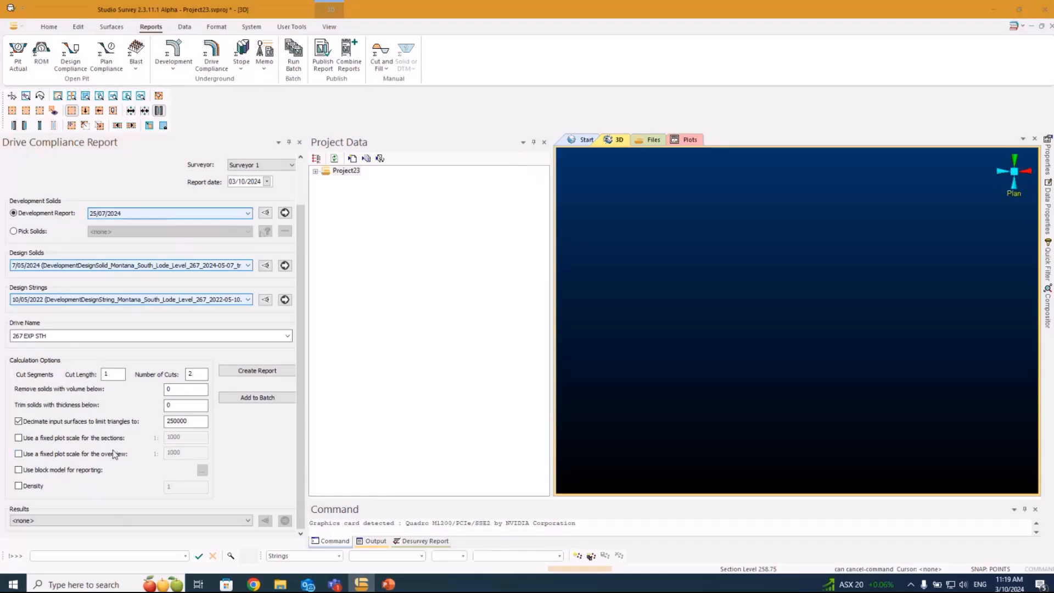
{"action": "left_click", "coordinate": [20, 471]}
{"action": "left_click", "coordinate": [202, 471]}
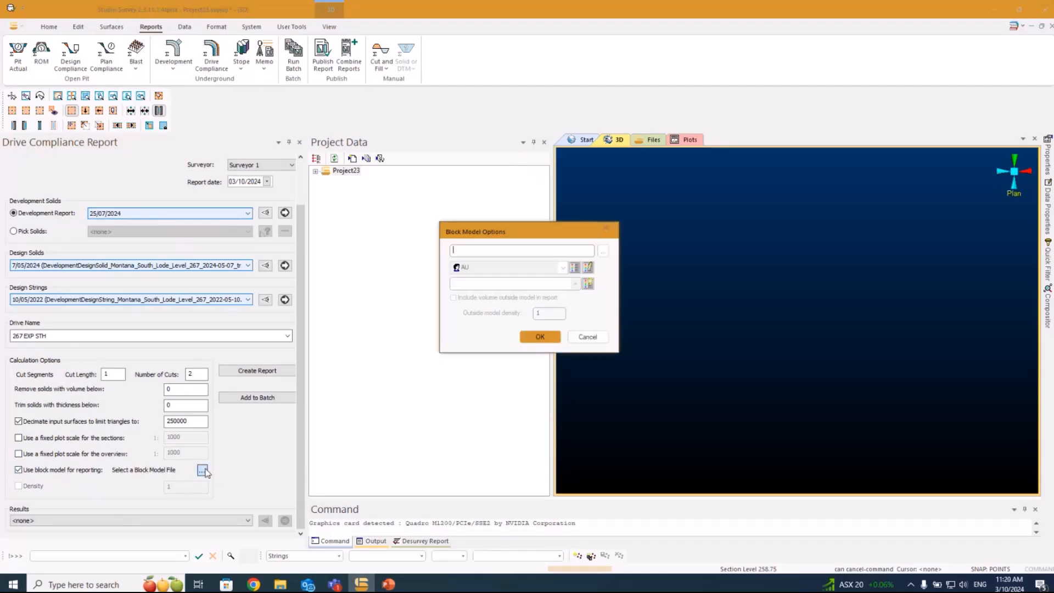
{"action": "left_click", "coordinate": [606, 228]}
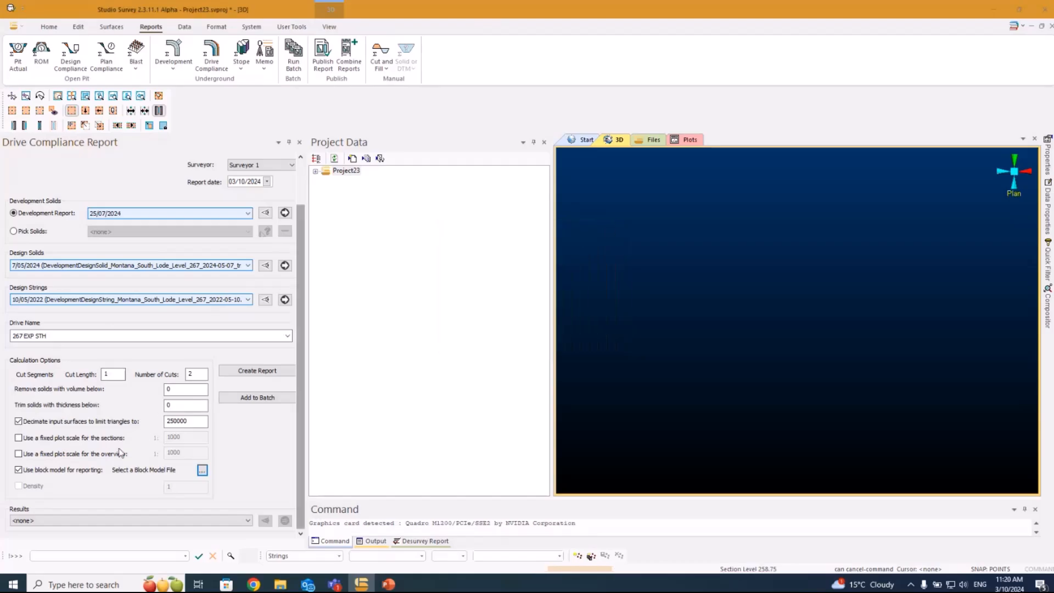
{"action": "scroll", "coordinate": [250, 496], "scroll_direction": "up", "scroll_amount": 3}
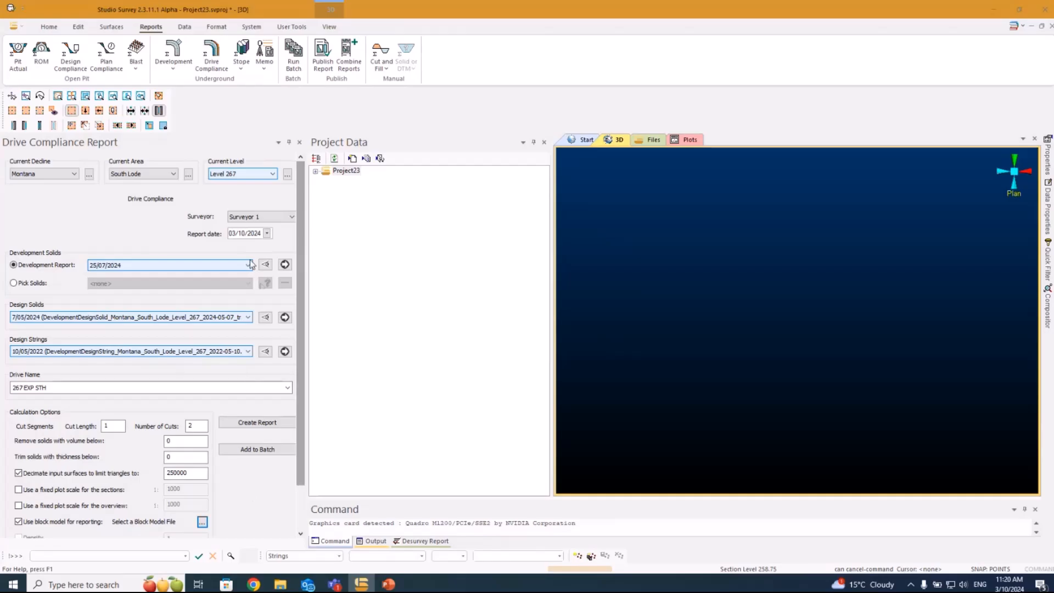
{"action": "left_click", "coordinate": [300, 143]}
Step: Browse the survey database with data type Drive Compliance and file type *.pdf, and open the overall Plot.pdf for Level 267
{"action": "left_click", "coordinate": [48, 28]}
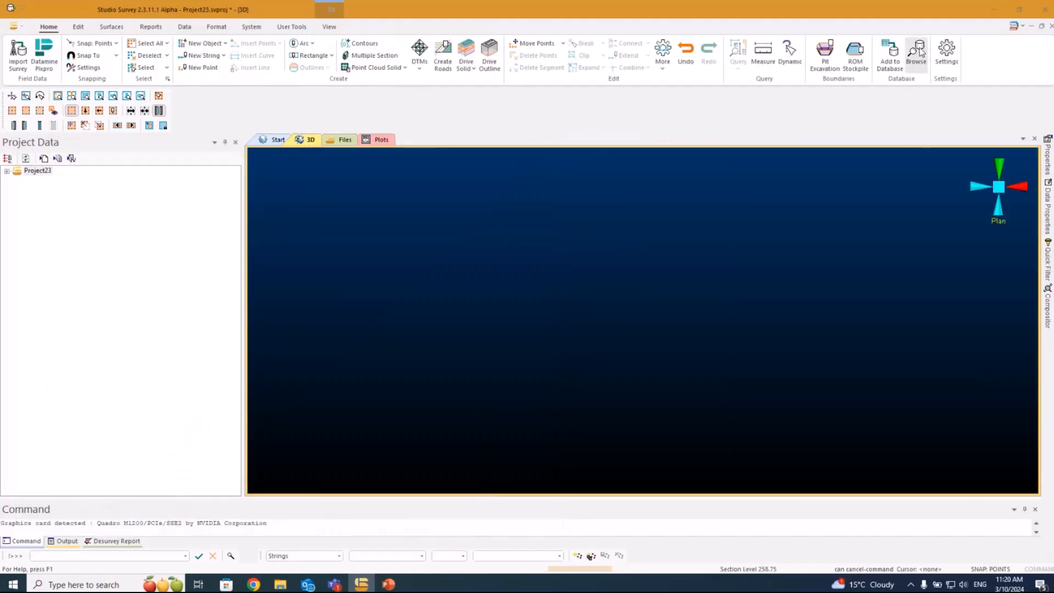
{"action": "left_click", "coordinate": [919, 53]}
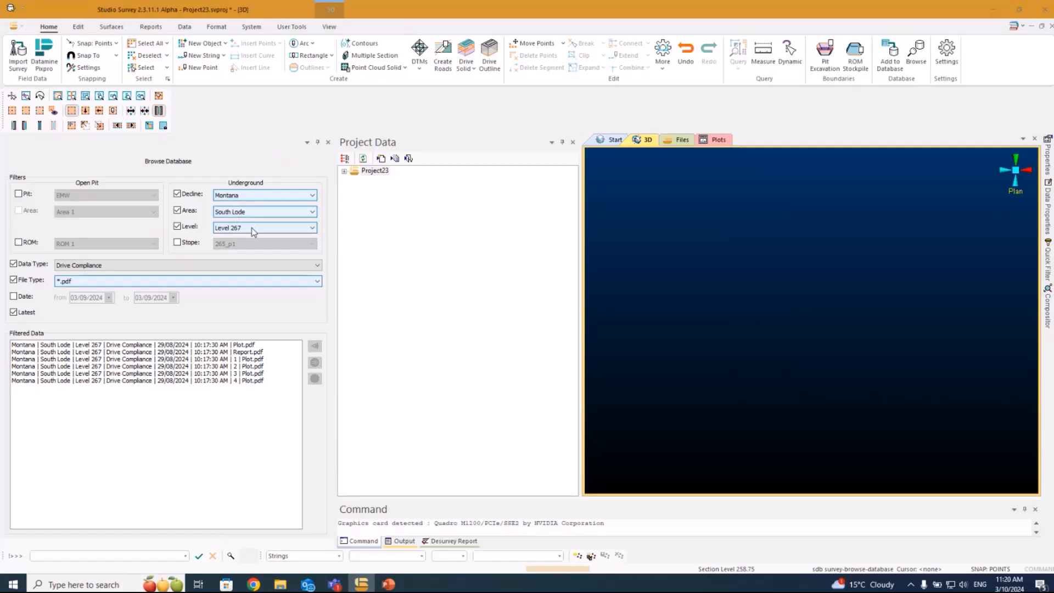
{"action": "left_click", "coordinate": [79, 267]}
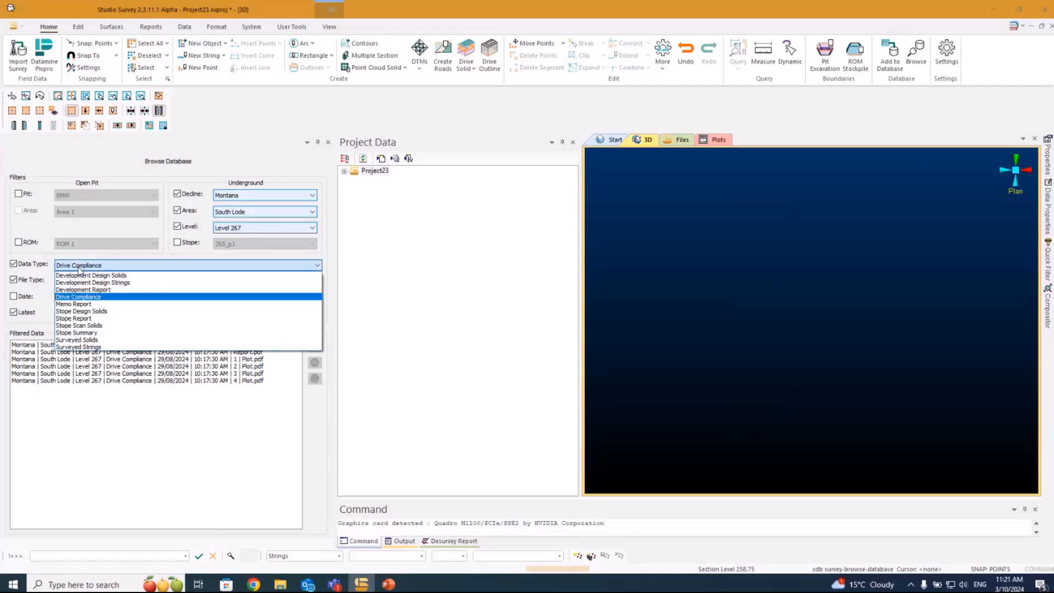
{"action": "left_click", "coordinate": [87, 297]}
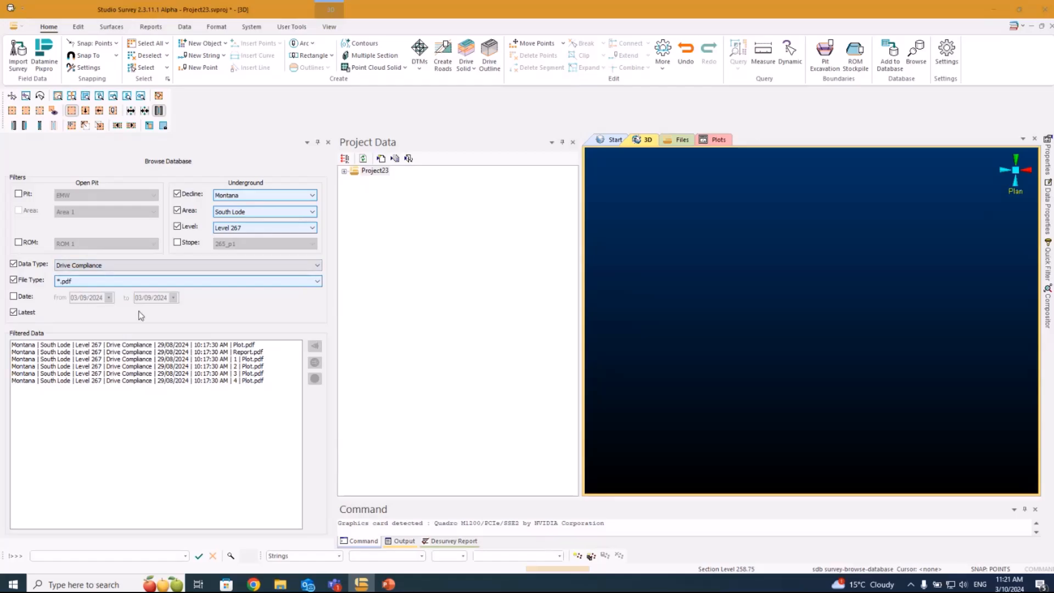
{"action": "left_click", "coordinate": [170, 281]}
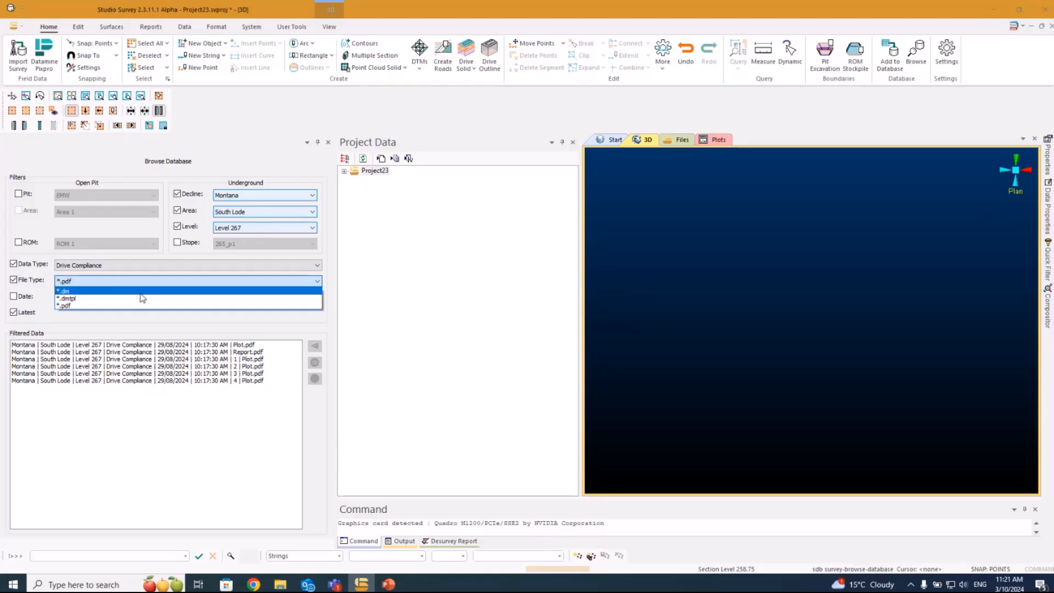
{"action": "left_click", "coordinate": [70, 306]}
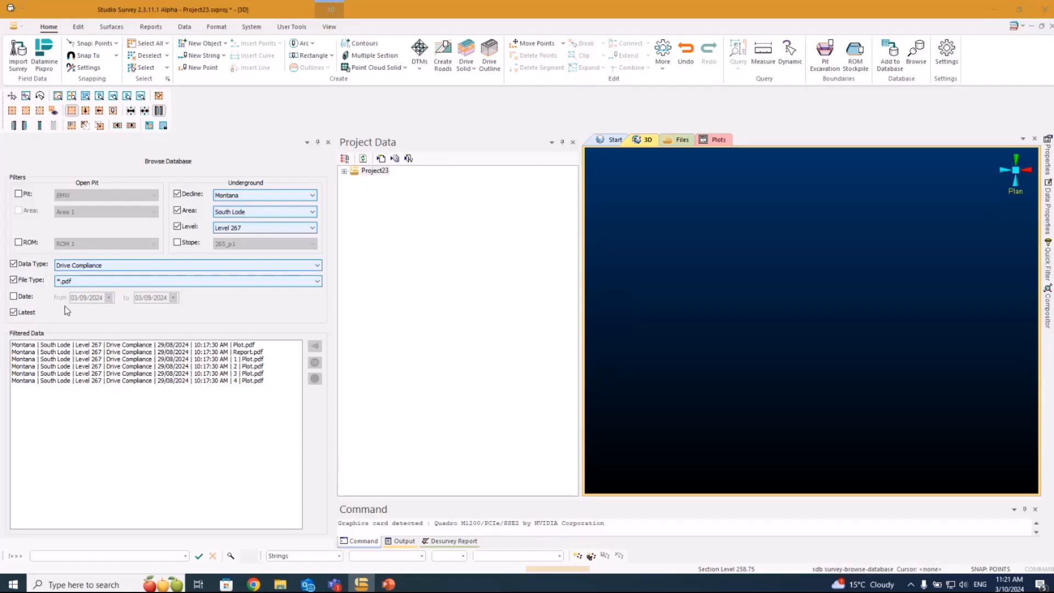
{"action": "left_click", "coordinate": [239, 346]}
{"action": "left_click", "coordinate": [313, 346]}
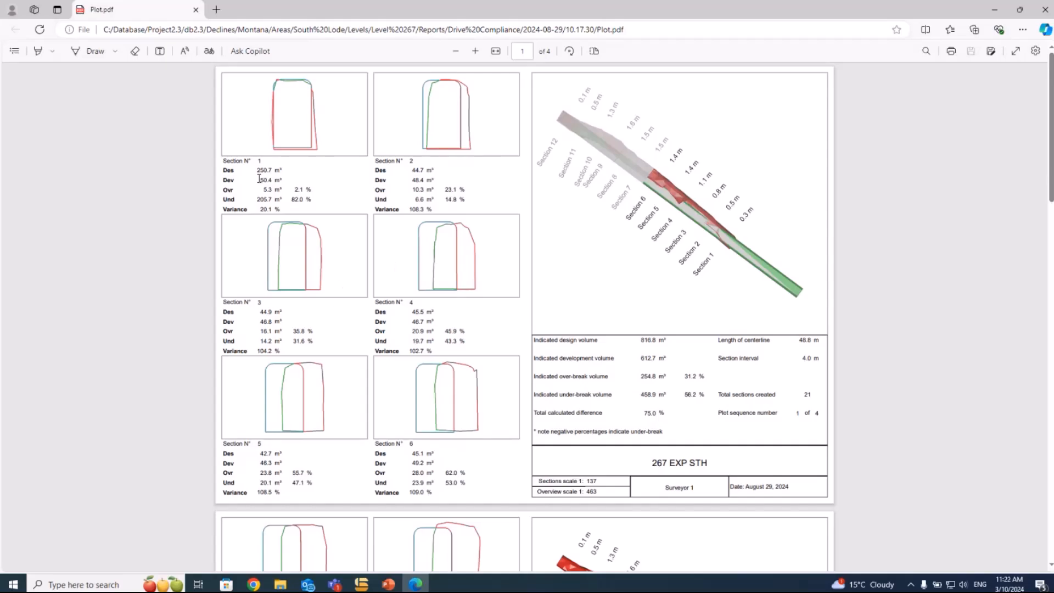
Step: Examine the design and development volumes of Section 1 on the plot's first page
{"action": "left_click_drag", "start_coordinate": [256, 171], "coordinate": [283, 171]}
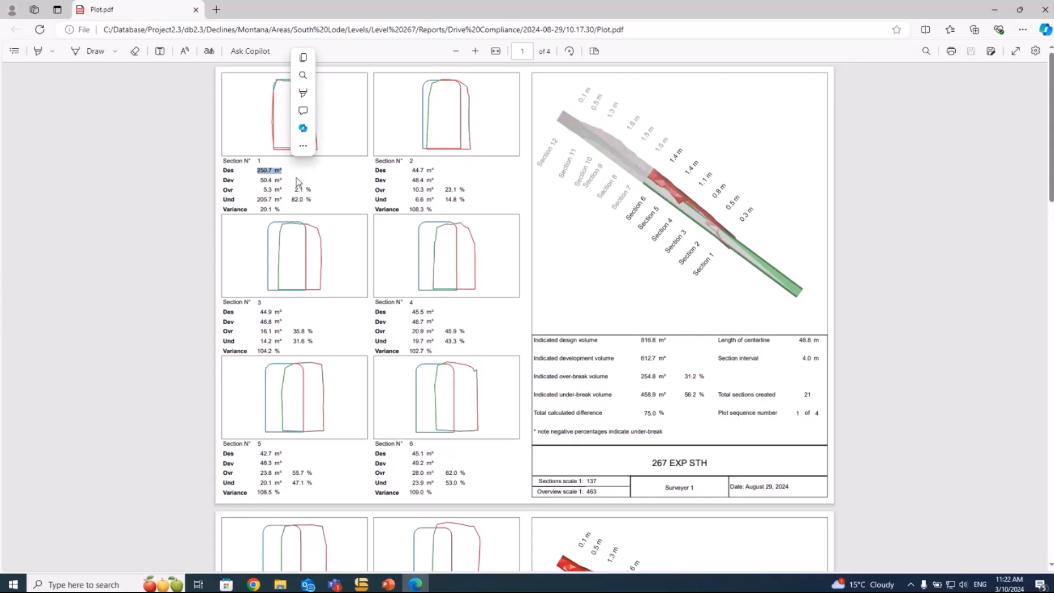
{"action": "left_click", "coordinate": [261, 182]}
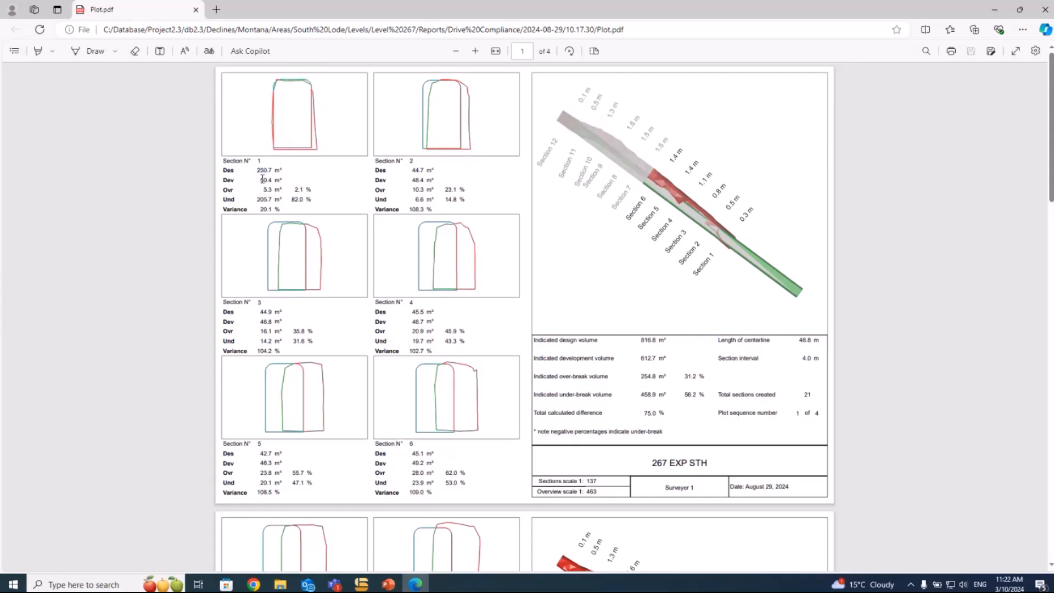
{"action": "left_click_drag", "start_coordinate": [261, 180], "coordinate": [273, 186]}
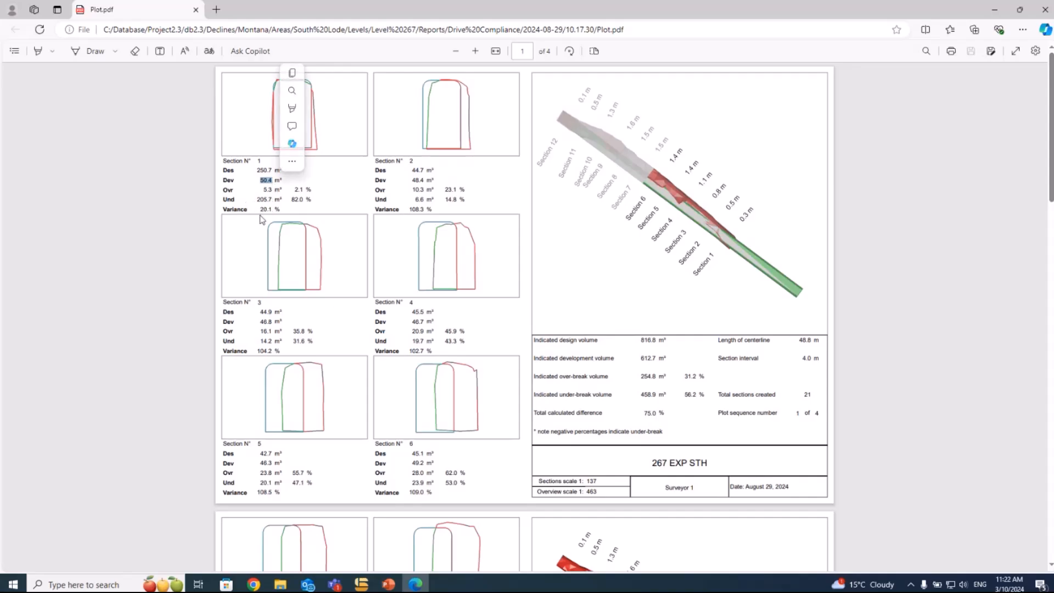
{"action": "left_click", "coordinate": [317, 211]}
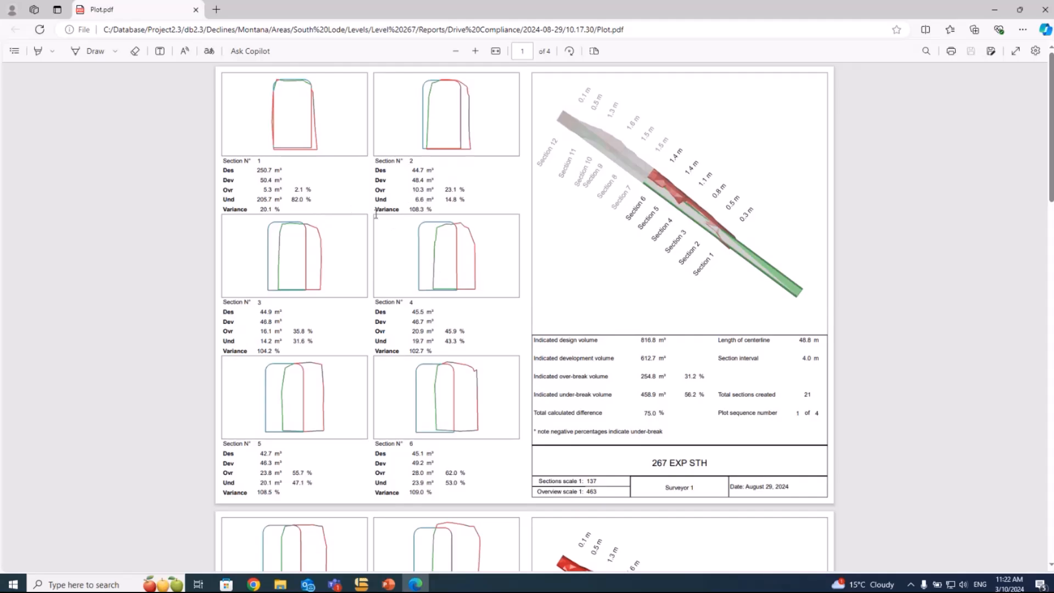
Step: Read through the remaining plot pages and examine the design volume and section interval in the 267 ODS summary on page 4
{"action": "scroll", "coordinate": [343, 274], "scroll_direction": "down", "scroll_amount": 2}
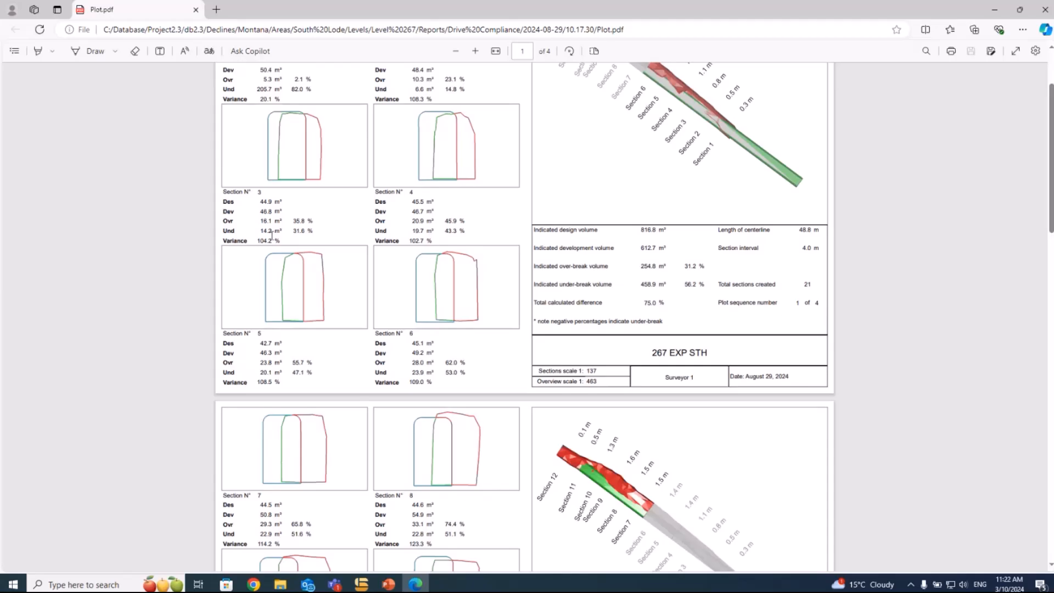
{"action": "scroll", "coordinate": [283, 247], "scroll_direction": "down", "scroll_amount": 4}
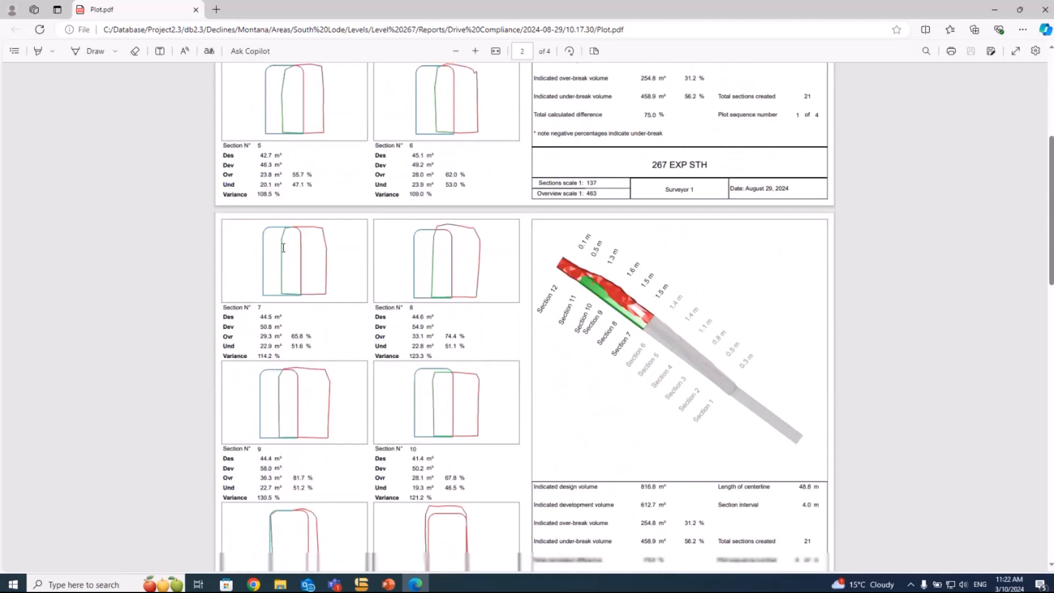
{"action": "scroll", "coordinate": [283, 247], "scroll_direction": "down", "scroll_amount": 5}
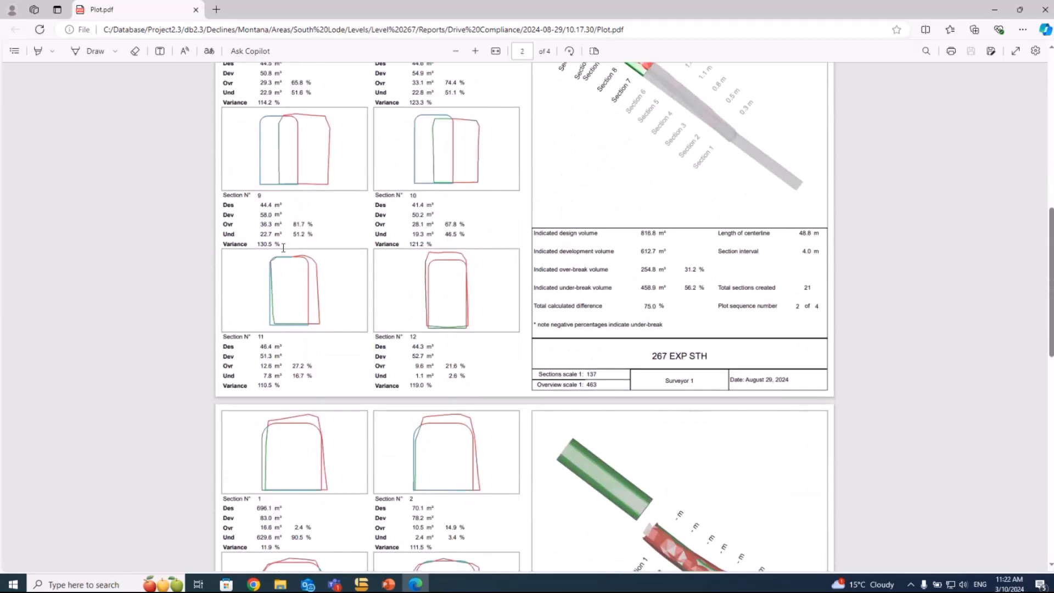
{"action": "scroll", "coordinate": [283, 248], "scroll_direction": "down", "scroll_amount": 3}
{"action": "scroll", "coordinate": [337, 209], "scroll_direction": "down", "scroll_amount": 3}
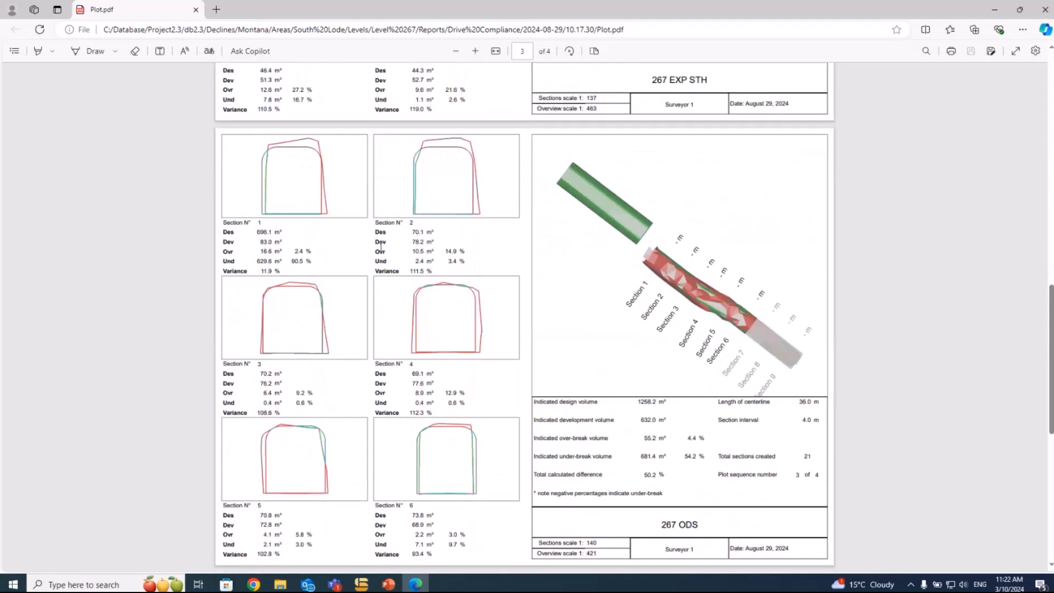
{"action": "scroll", "coordinate": [387, 237], "scroll_direction": "down", "scroll_amount": 4}
{"action": "scroll", "coordinate": [391, 230], "scroll_direction": "down", "scroll_amount": 2}
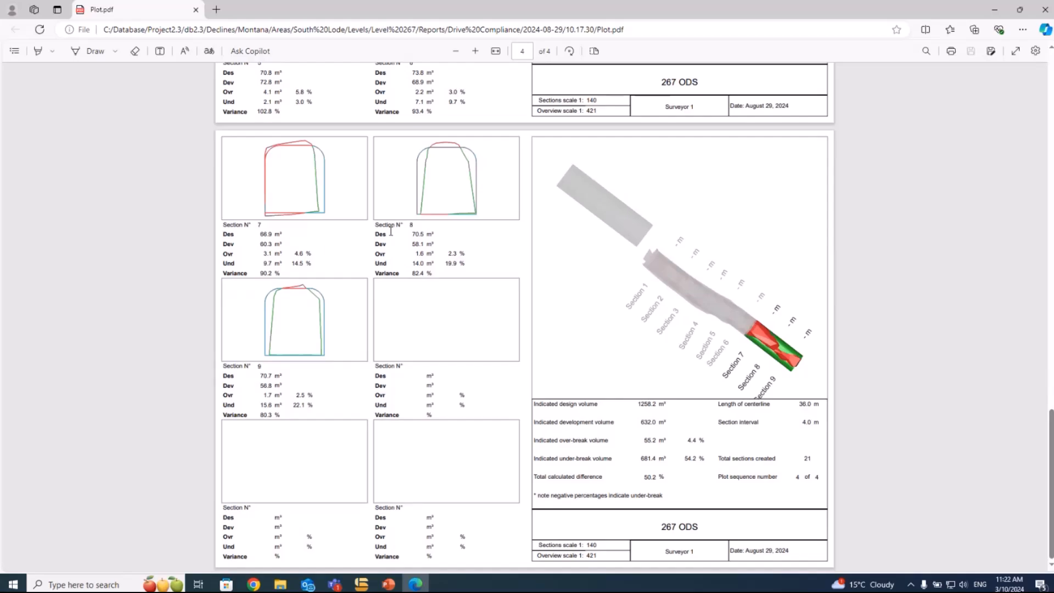
{"action": "left_click_drag", "start_coordinate": [636, 404], "coordinate": [673, 411]}
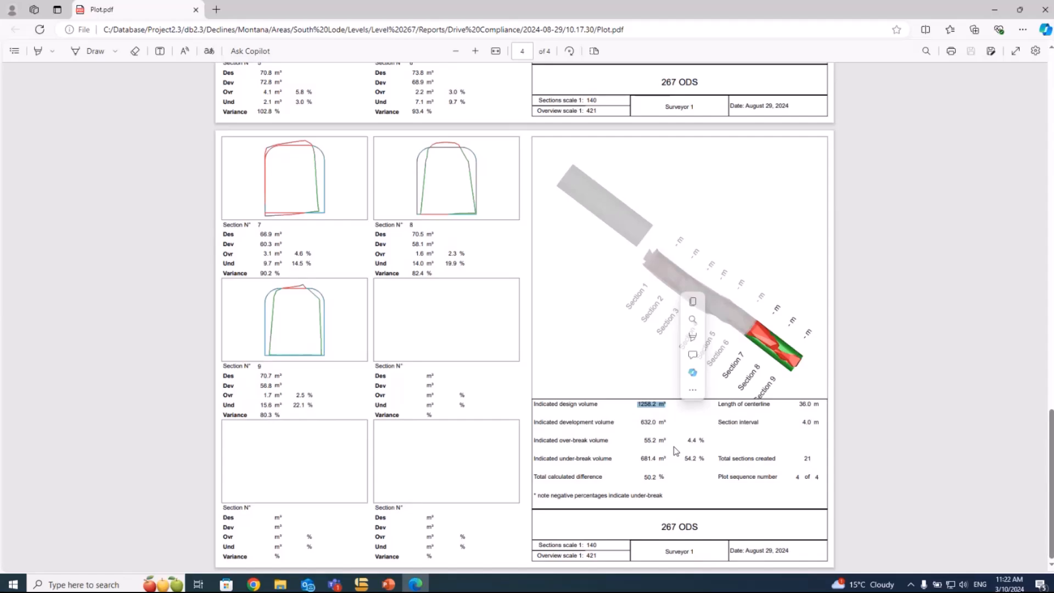
{"action": "left_click", "coordinate": [755, 439]}
{"action": "left_click_drag", "start_coordinate": [803, 422], "coordinate": [815, 423]}
{"action": "left_click", "coordinate": [813, 426]}
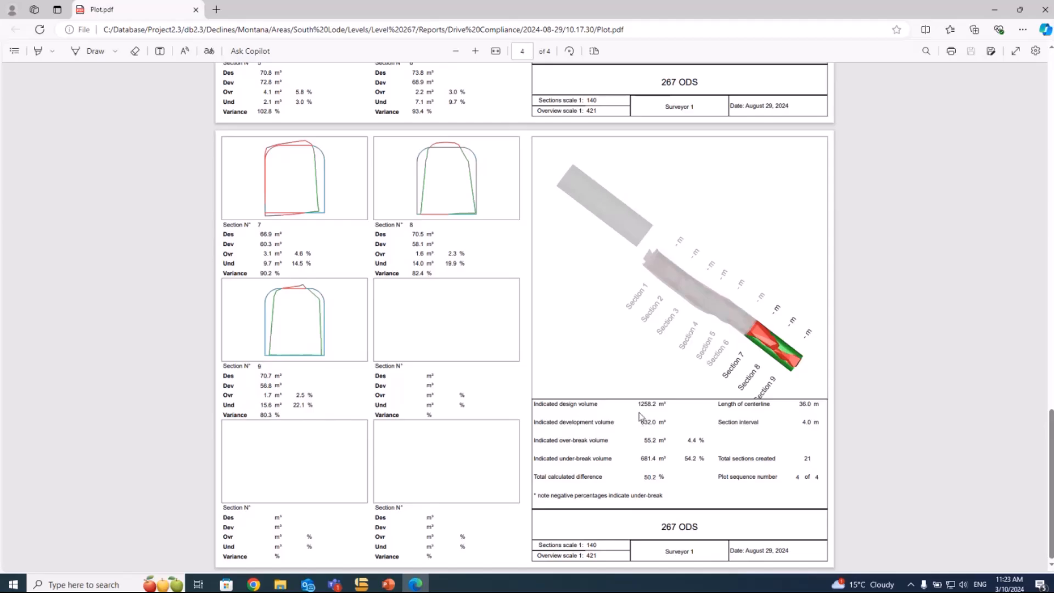
Step: Close the plot and open the stored Drive Compliance Report.pdf for Montana, South Lode, Level 267
{"action": "scroll", "coordinate": [640, 416], "scroll_direction": "up", "scroll_amount": 10}
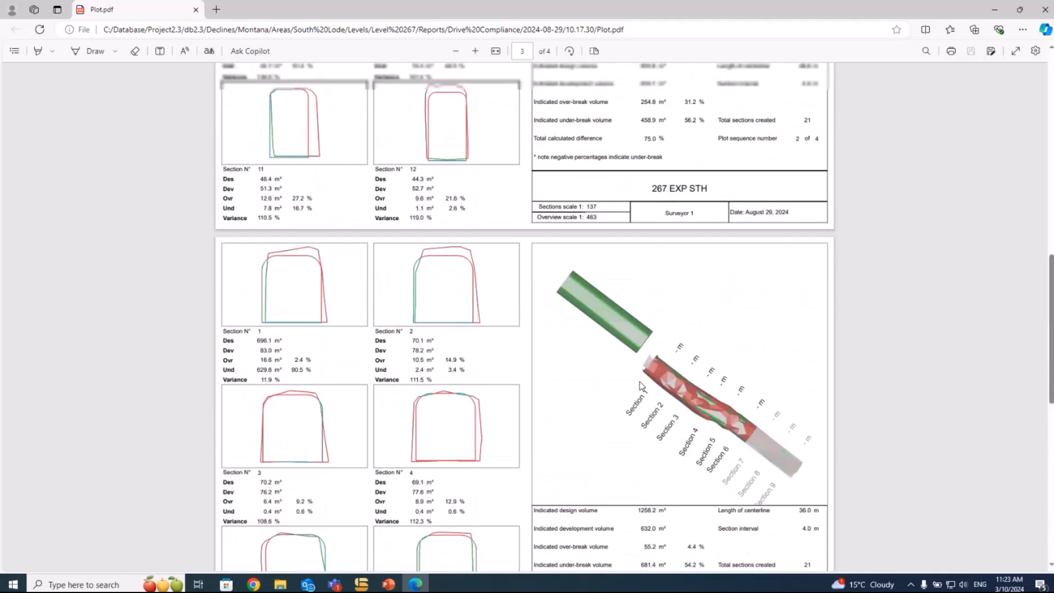
{"action": "scroll", "coordinate": [641, 385], "scroll_direction": "up", "scroll_amount": 10}
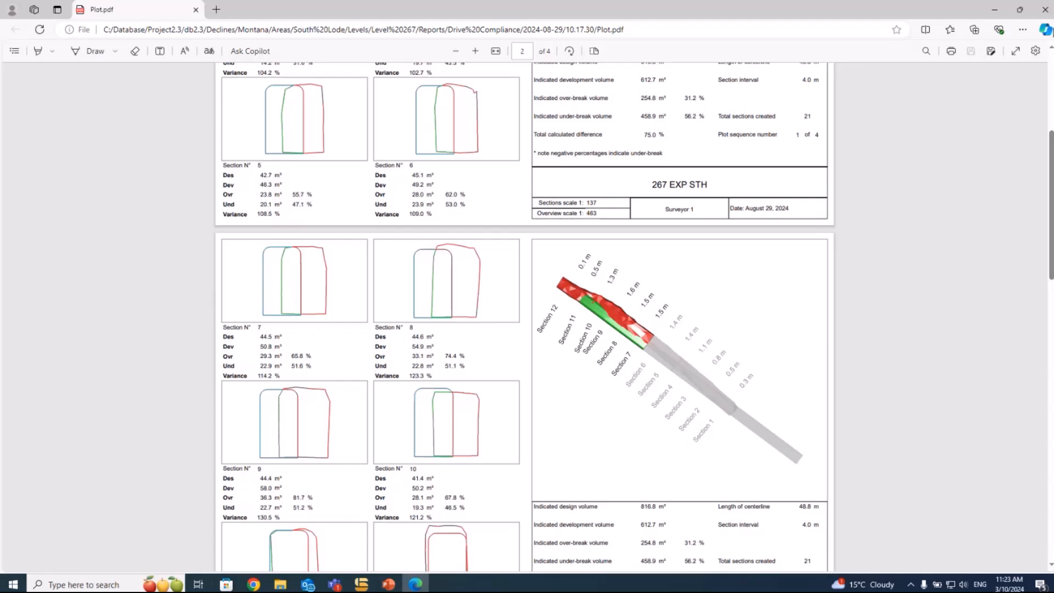
{"action": "left_click", "coordinate": [1046, 9]}
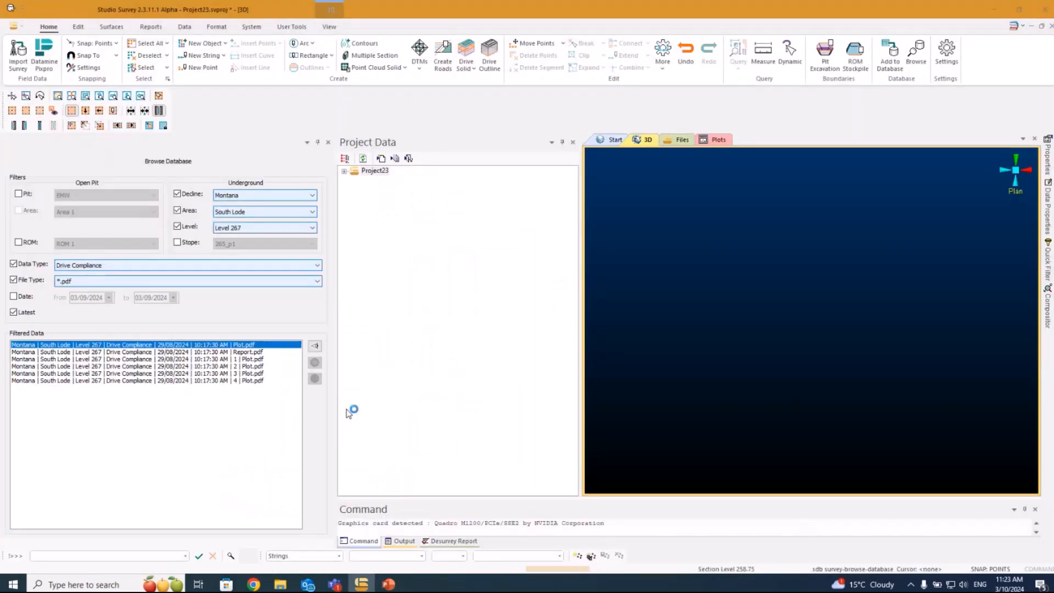
{"action": "left_click", "coordinate": [221, 351]}
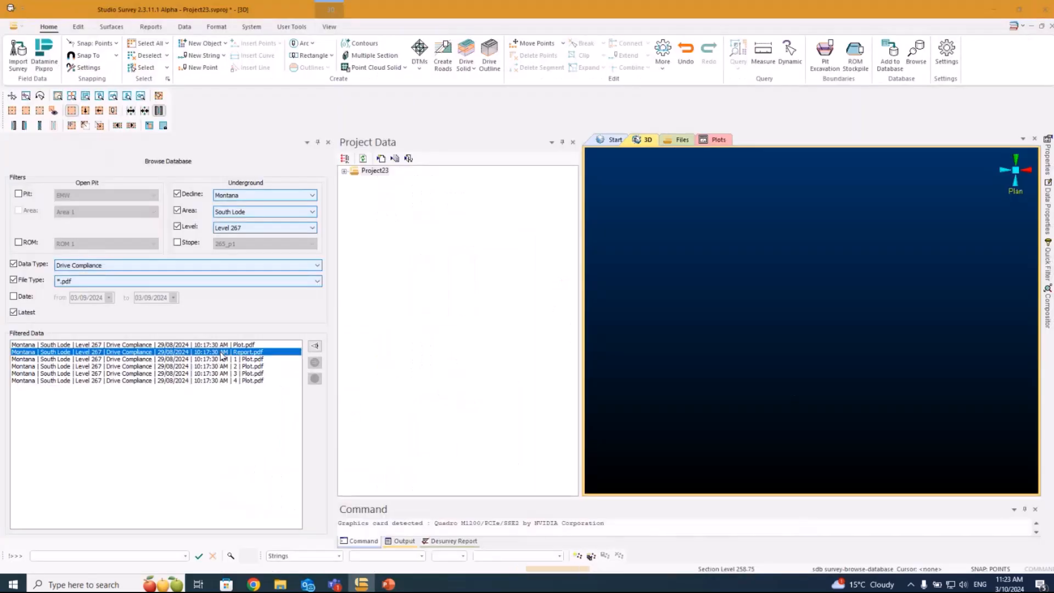
{"action": "left_click", "coordinate": [317, 347]}
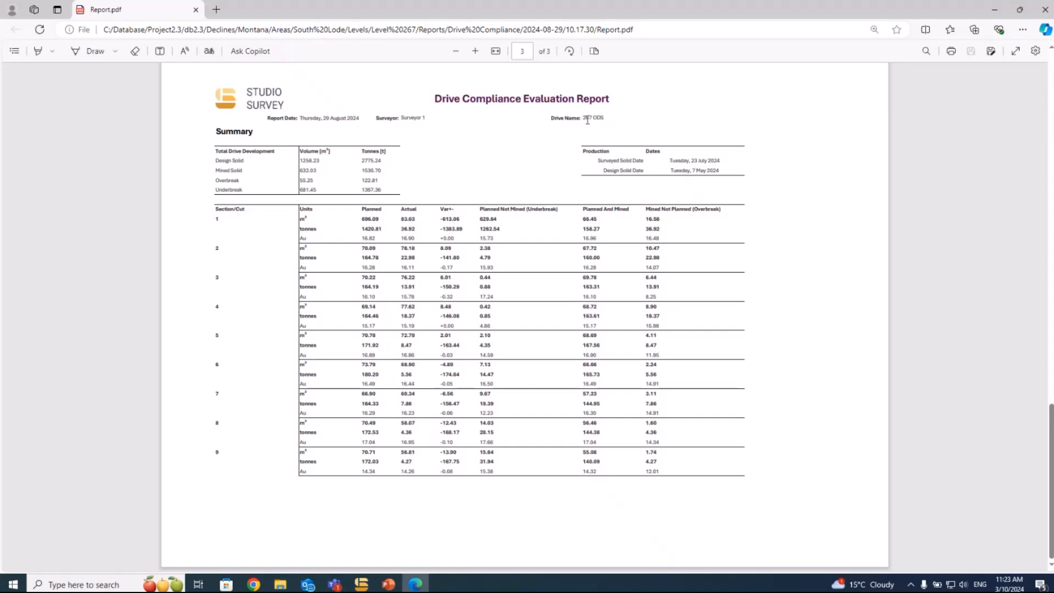
Step: Examine the Drive Compliance Evaluation Report pages for drives 267 ODS and 267 EXP STH, and close the report and the database browser
{"action": "left_click_drag", "start_coordinate": [583, 119], "coordinate": [611, 138]}
{"action": "left_click", "coordinate": [597, 135]}
{"action": "scroll", "coordinate": [516, 347], "scroll_direction": "up", "scroll_amount": 10}
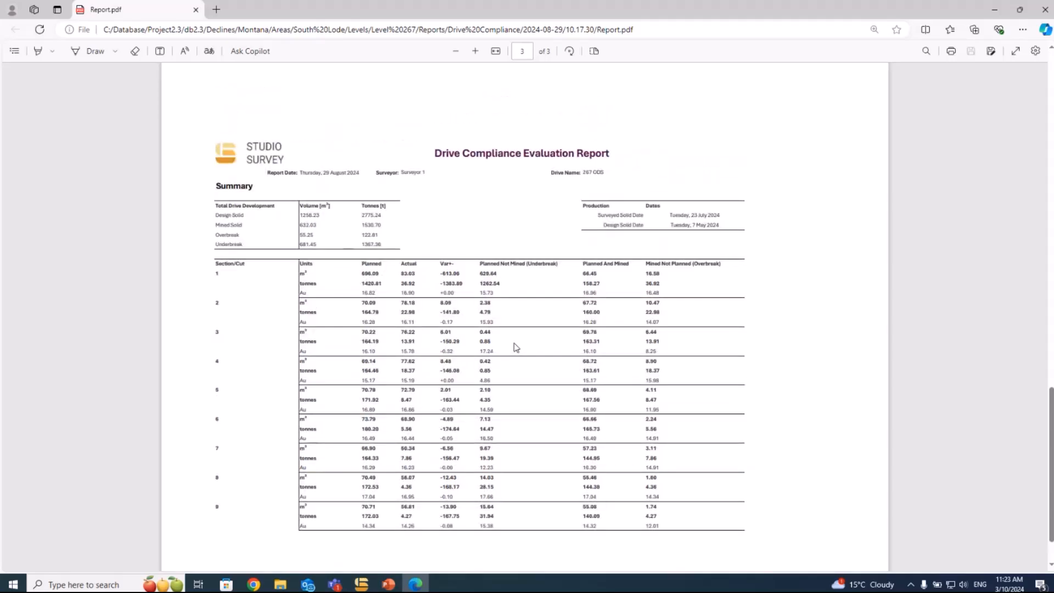
{"action": "scroll", "coordinate": [516, 347], "scroll_direction": "up", "scroll_amount": 8}
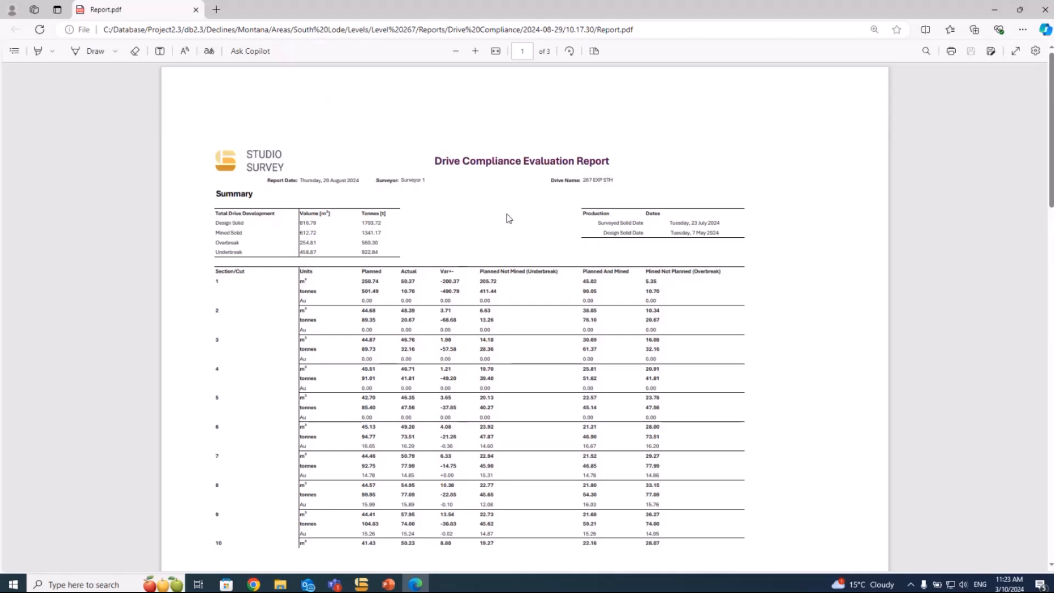
{"action": "scroll", "coordinate": [546, 240], "scroll_direction": "down", "scroll_amount": 15}
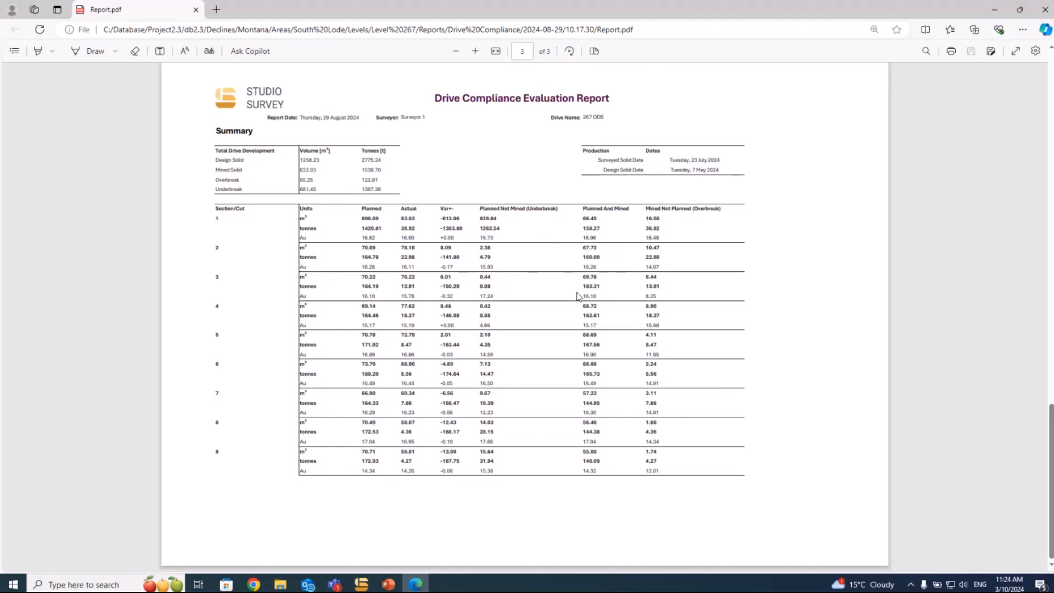
{"action": "scroll", "coordinate": [579, 308], "scroll_direction": "up", "scroll_amount": 10}
{"action": "scroll", "coordinate": [579, 310], "scroll_direction": "up", "scroll_amount": 15}
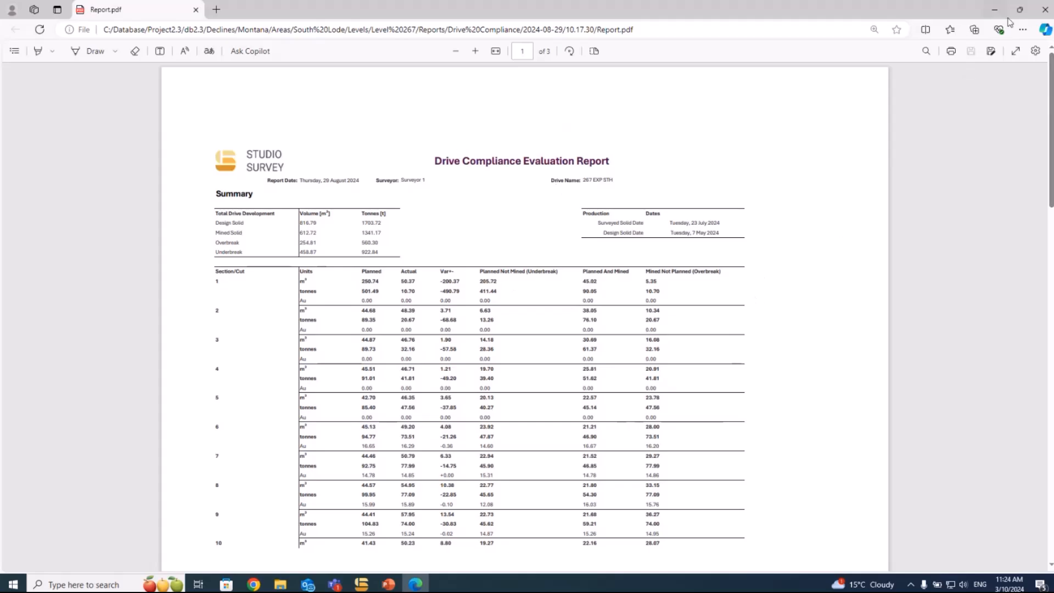
{"action": "left_click", "coordinate": [1045, 11]}
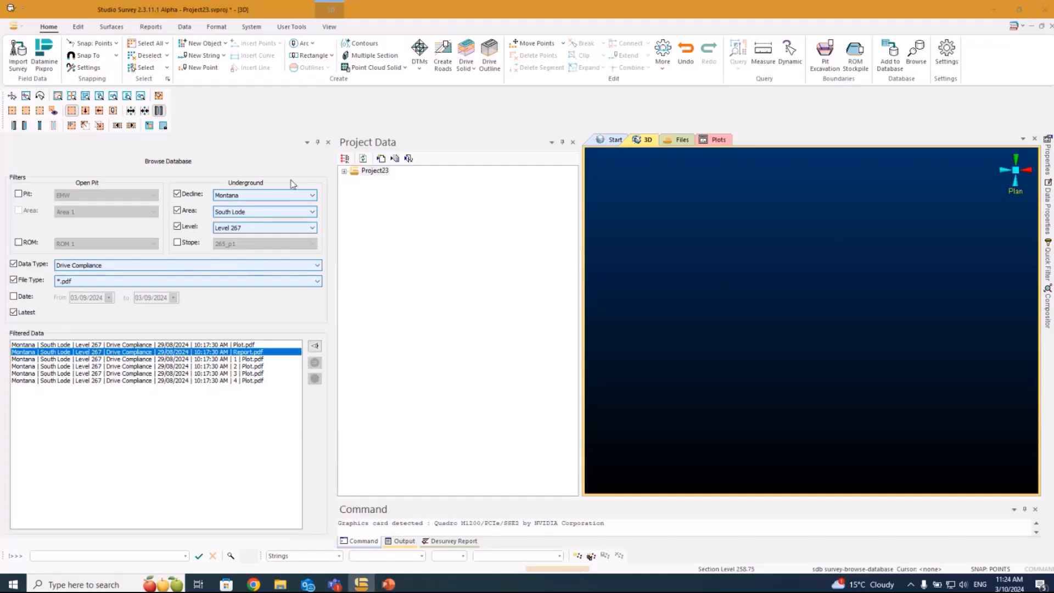
{"action": "left_click", "coordinate": [328, 142]}
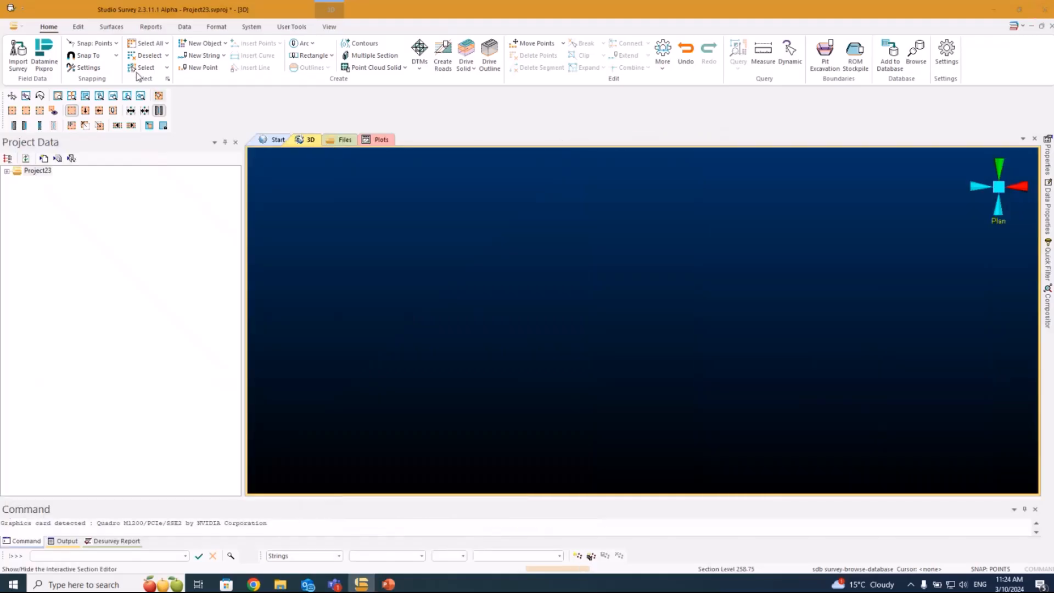
Step: Enable block model reporting in the EOM Pit report and view its Block Model Options without choosing a model
{"action": "left_click", "coordinate": [151, 27]}
{"action": "left_click", "coordinate": [22, 73]}
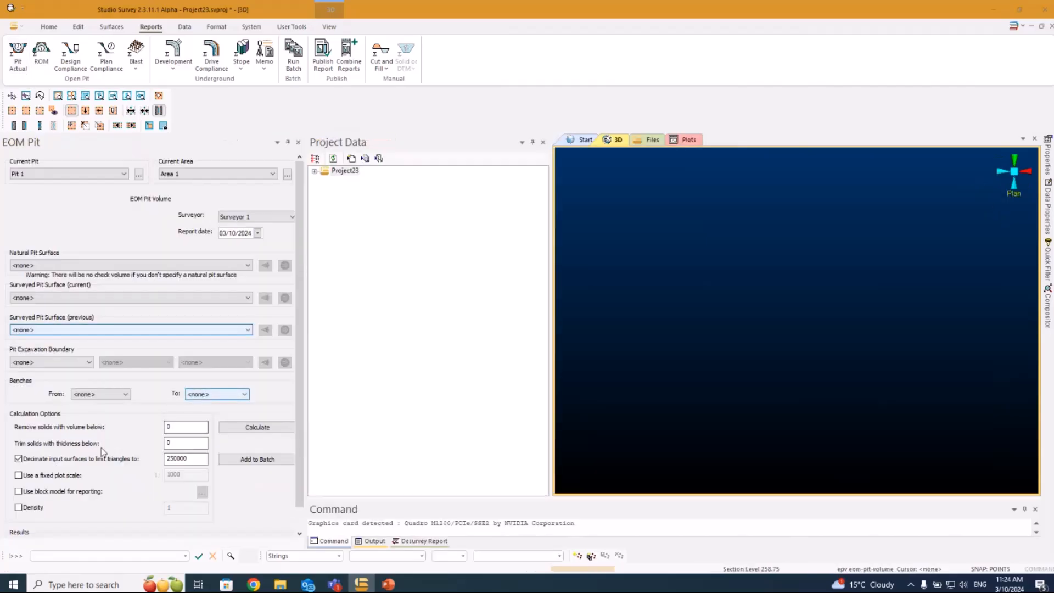
{"action": "scroll", "coordinate": [112, 462], "scroll_direction": "down", "scroll_amount": 1}
{"action": "left_click", "coordinate": [18, 467]}
{"action": "left_click", "coordinate": [202, 468]}
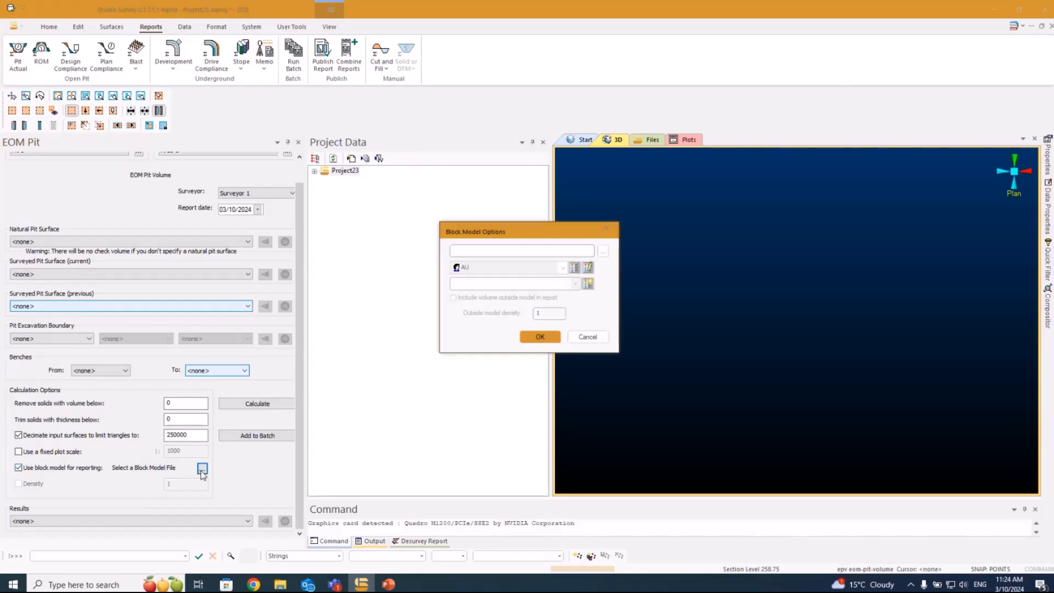
{"action": "left_click", "coordinate": [602, 338]}
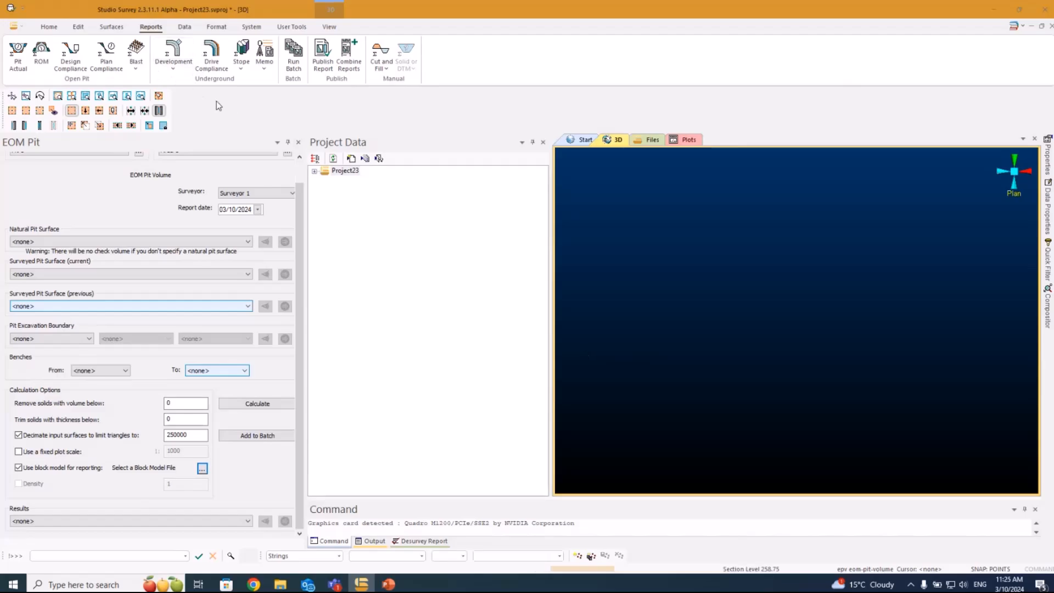
Step: Enable block model reporting in the Stope Report for 265_p1 and view its Block Model Options without choosing a model
{"action": "left_click", "coordinate": [241, 49]}
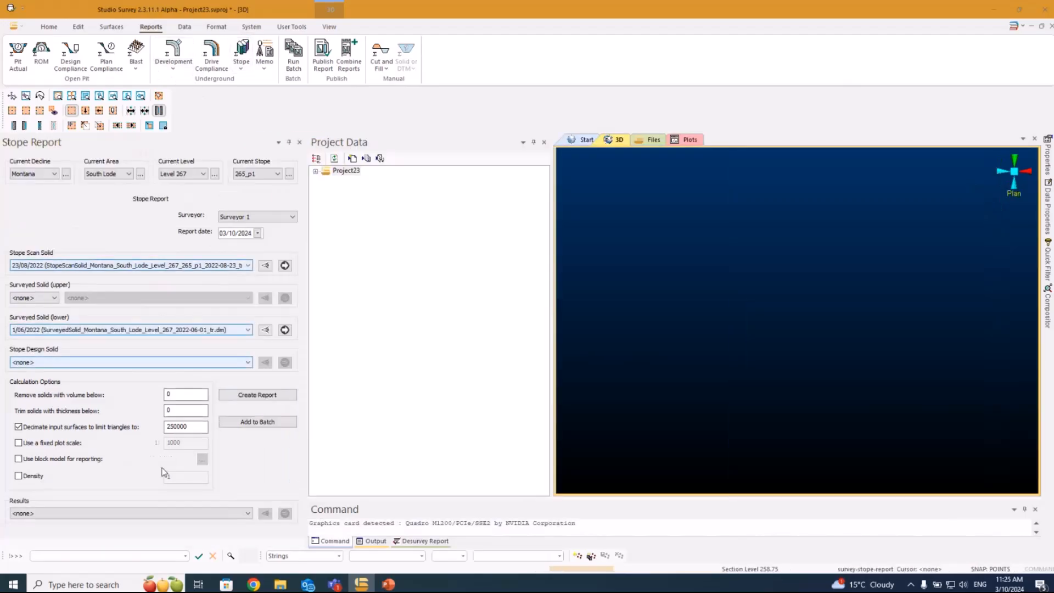
{"action": "left_click", "coordinate": [202, 458]}
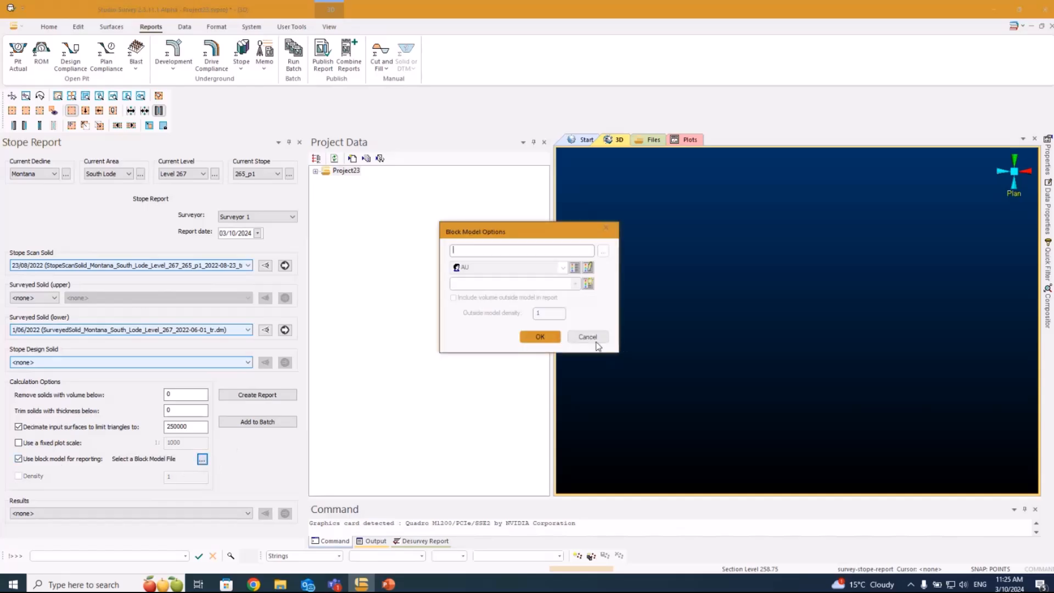
{"action": "left_click", "coordinate": [593, 338]}
Step: Enable block model reporting in the Calculate Blast Volume report and close the report
{"action": "left_click", "coordinate": [136, 52]}
{"action": "scroll", "coordinate": [169, 426], "scroll_direction": "down", "scroll_amount": 1}
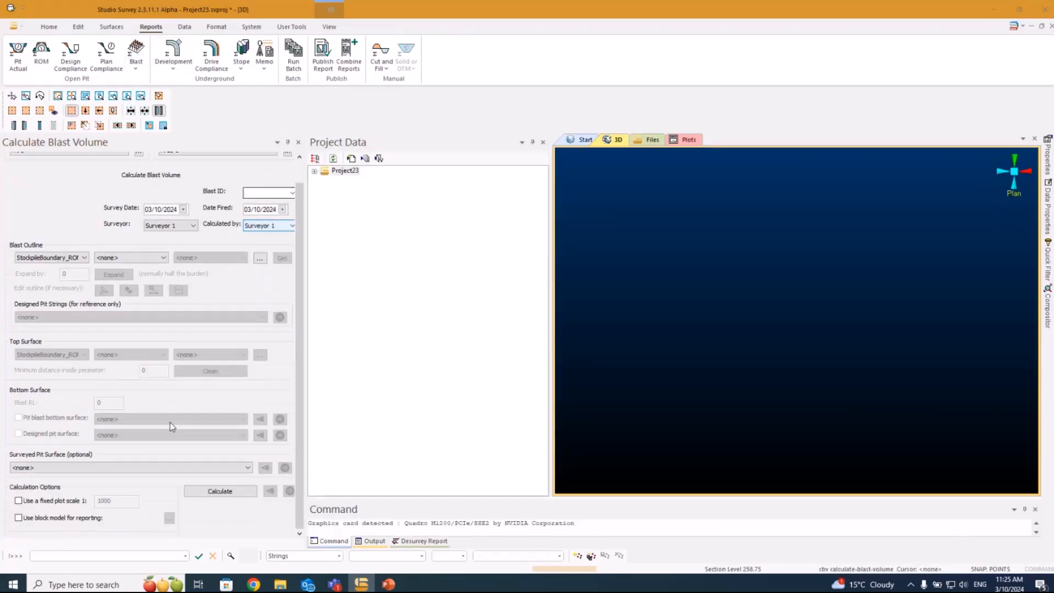
{"action": "left_click", "coordinate": [19, 517]}
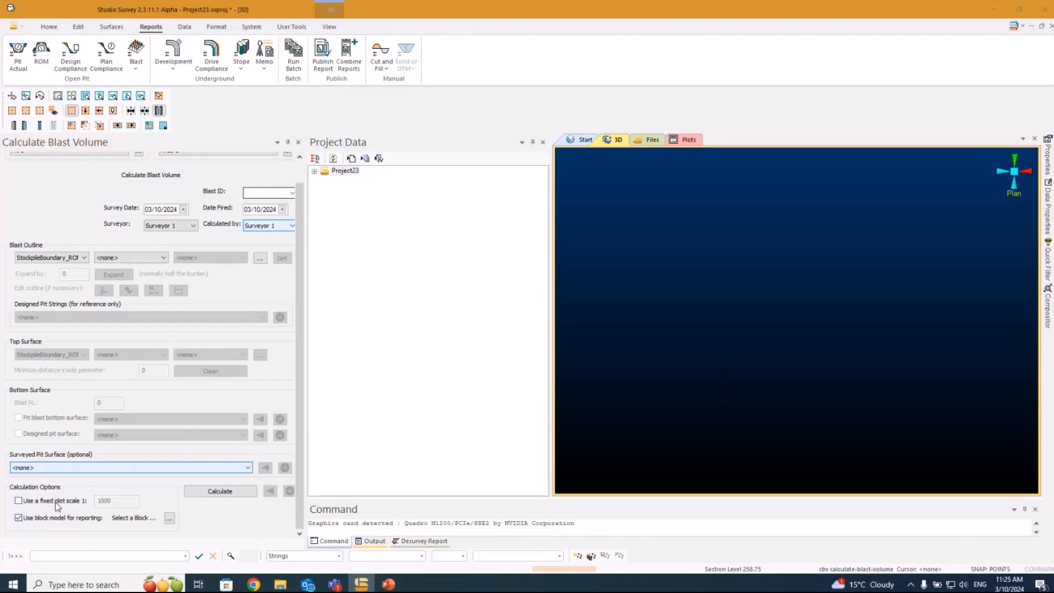
{"action": "left_click", "coordinate": [298, 143]}
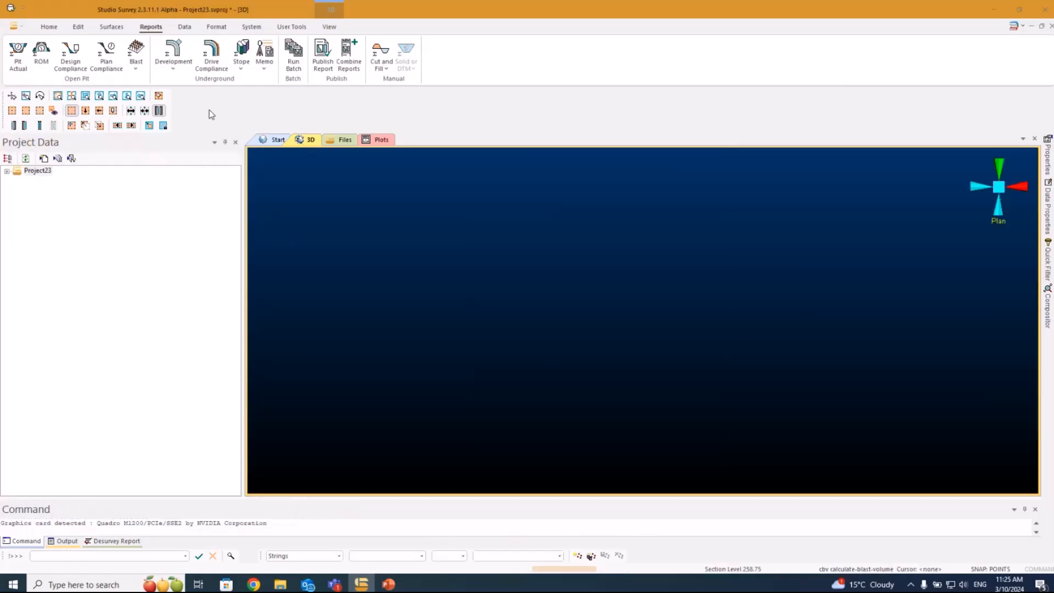
Step: View the input and calculation options of the Development Report and the blast report
{"action": "left_click", "coordinate": [174, 50]}
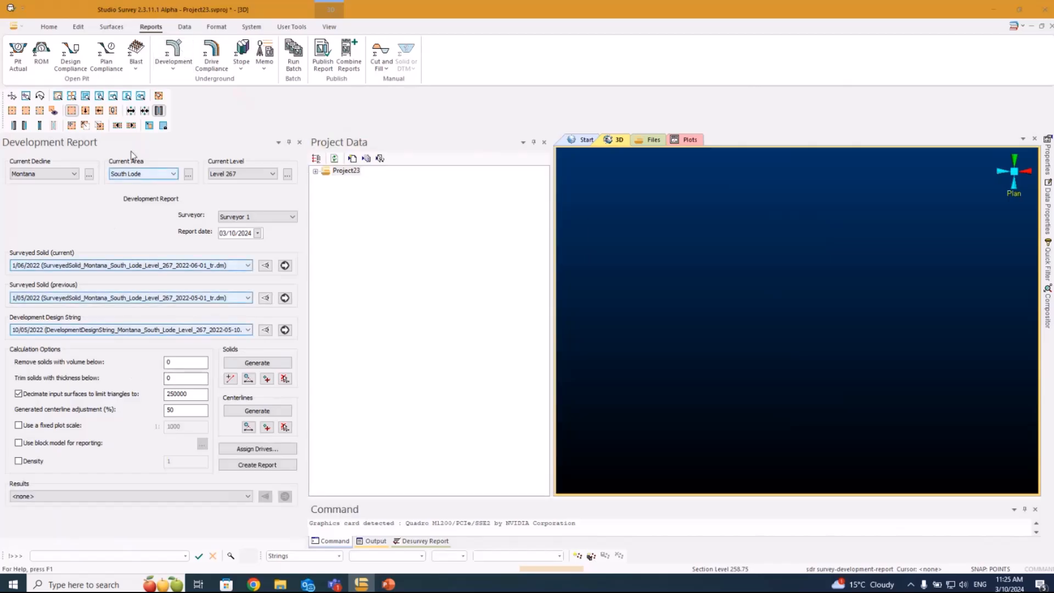
{"action": "left_click", "coordinate": [135, 52]}
{"action": "scroll", "coordinate": [182, 368], "scroll_direction": "down", "scroll_amount": 2}
{"action": "scroll", "coordinate": [182, 368], "scroll_direction": "up", "scroll_amount": 2}
Step: View the EOM Pit report, the Run Batch task list and the Stope Report with its batch option
{"action": "left_click", "coordinate": [20, 52]}
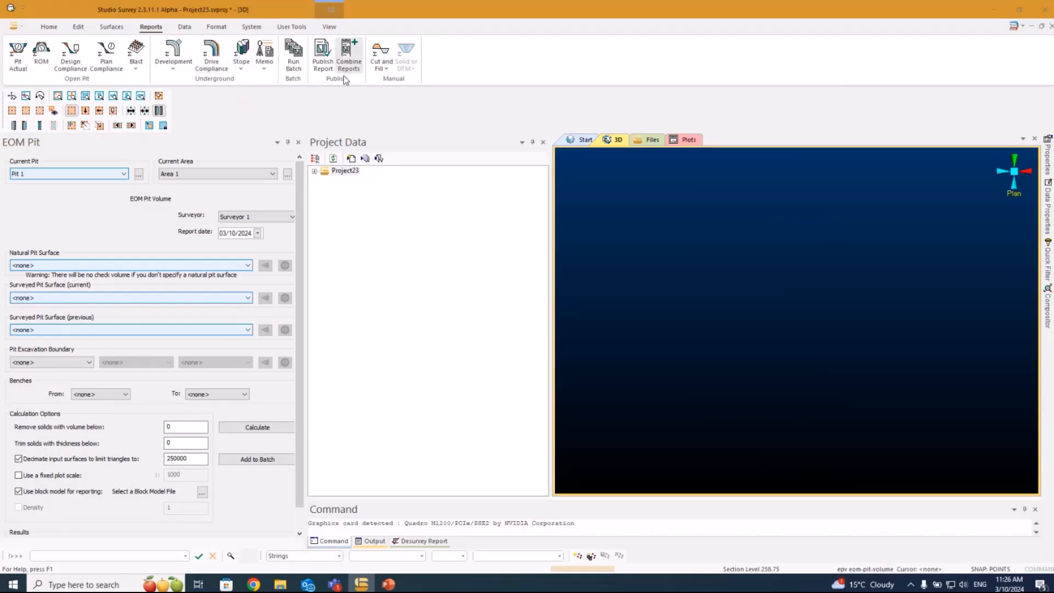
{"action": "left_click", "coordinate": [294, 62]}
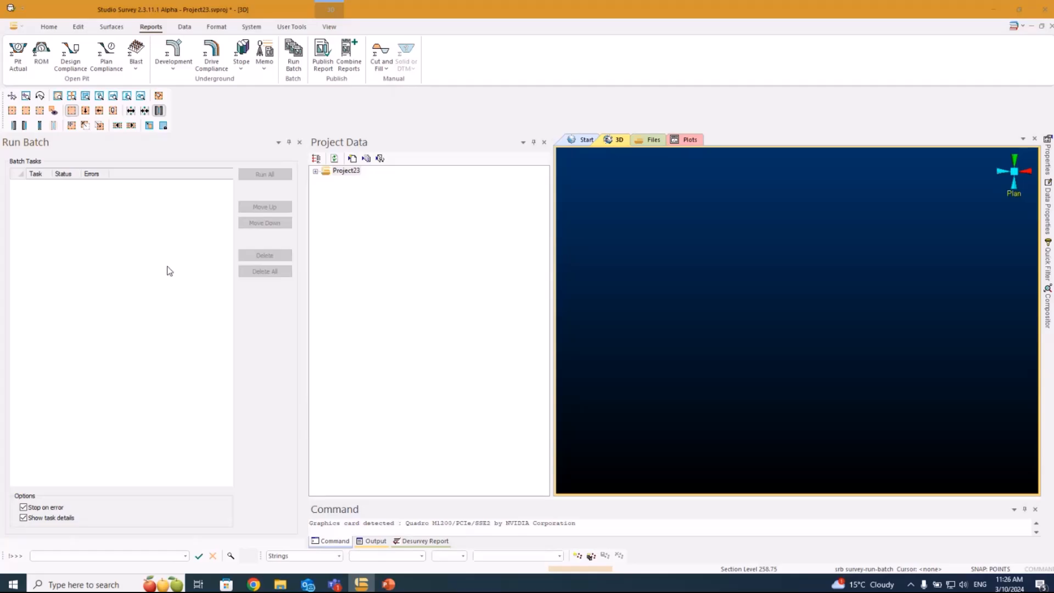
{"action": "left_click", "coordinate": [241, 53]}
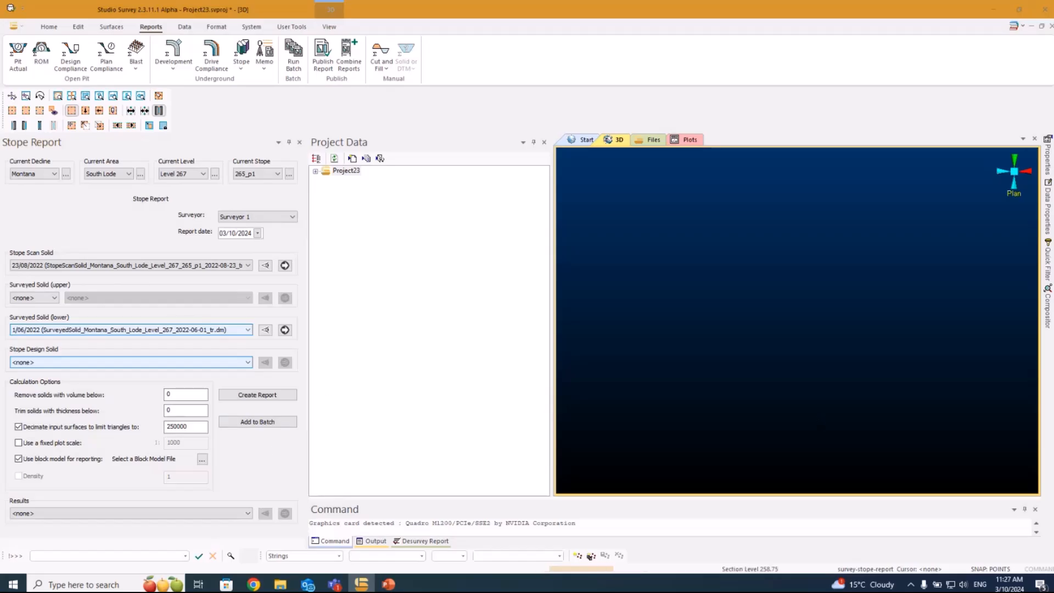
{"action": "key", "text": "alt+Tab"}
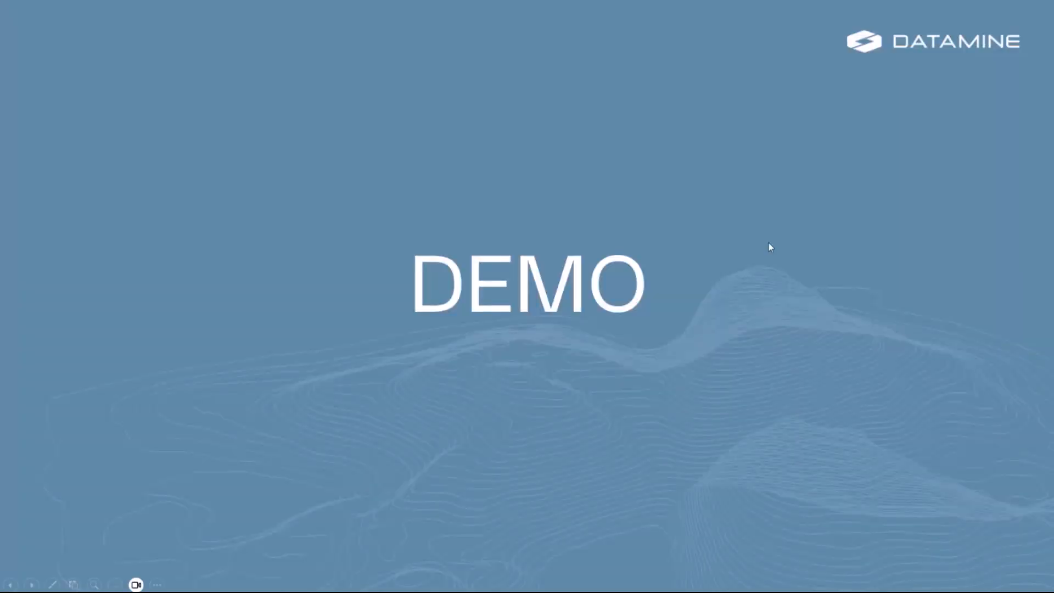
{"action": "left_click", "coordinate": [768, 242]}
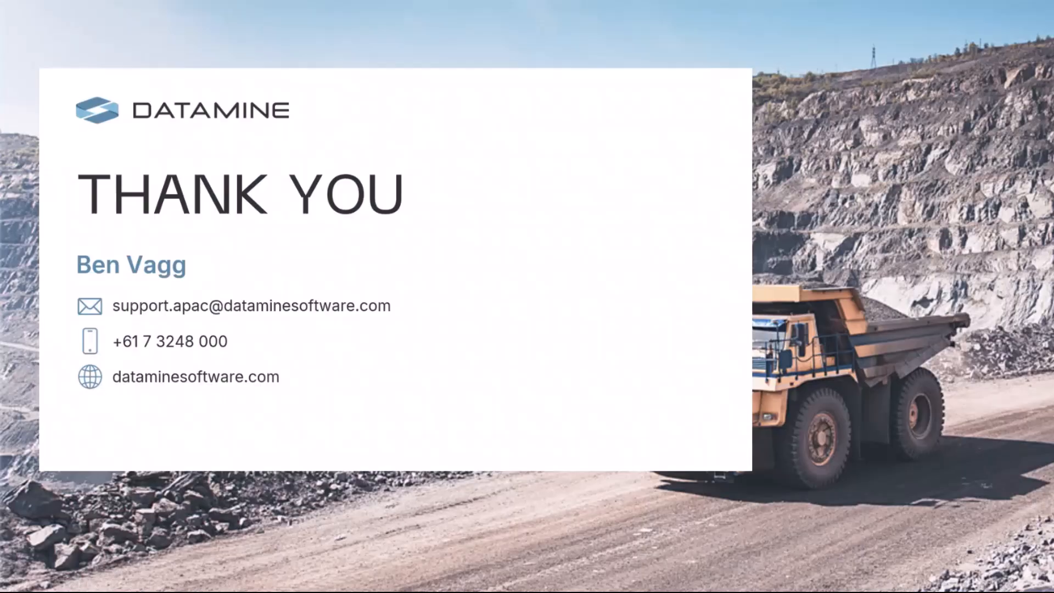